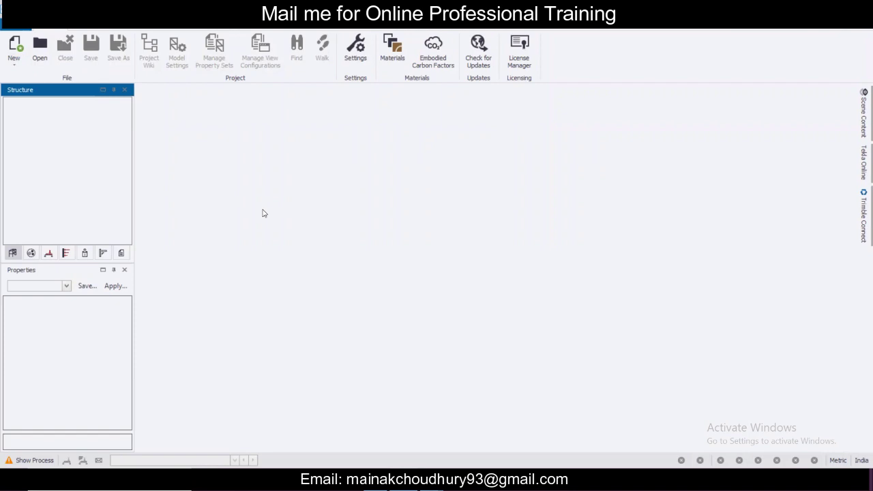
Start a new project and insert a construction level below the Base level.
left_click(21, 30)
left_click(494, 232)
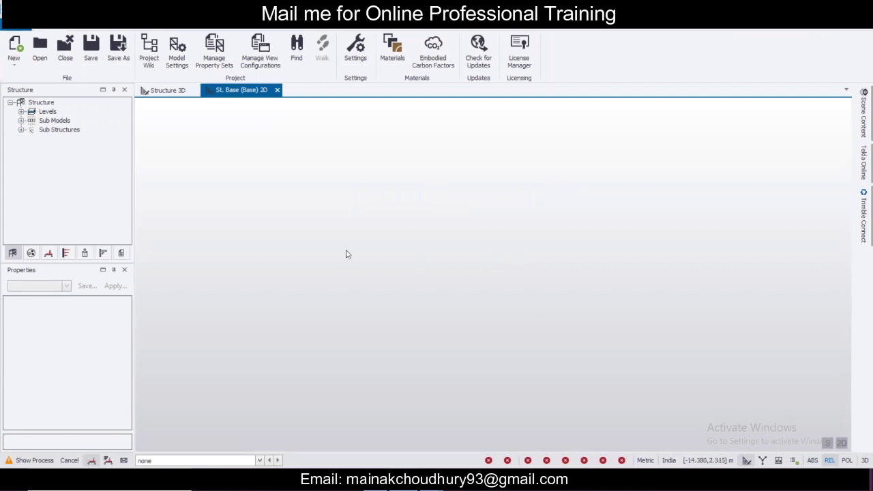
left_click(166, 27)
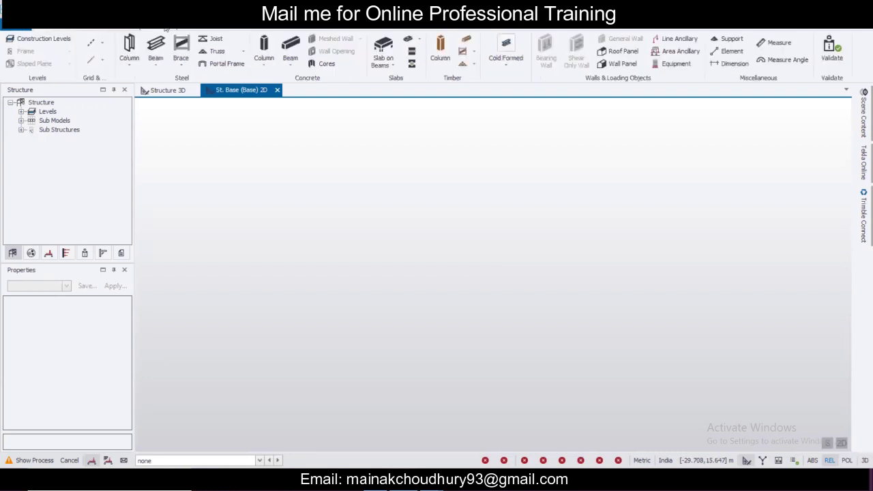
left_click(65, 39)
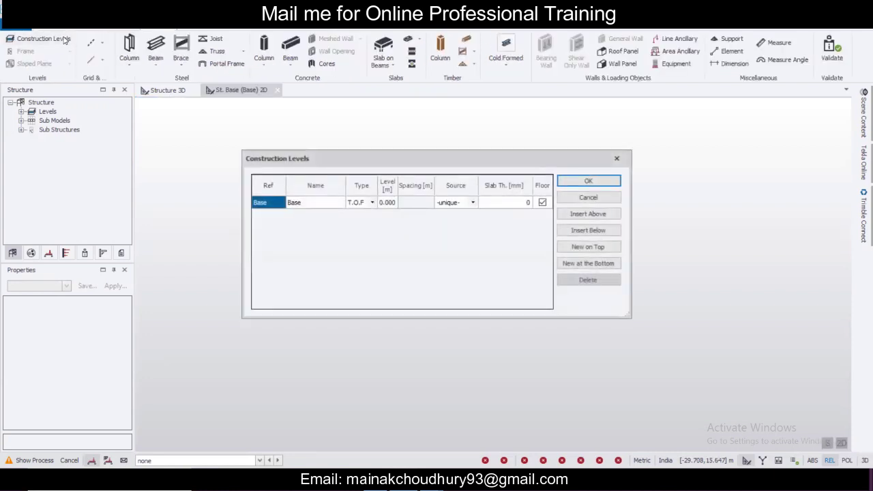
left_click(588, 230)
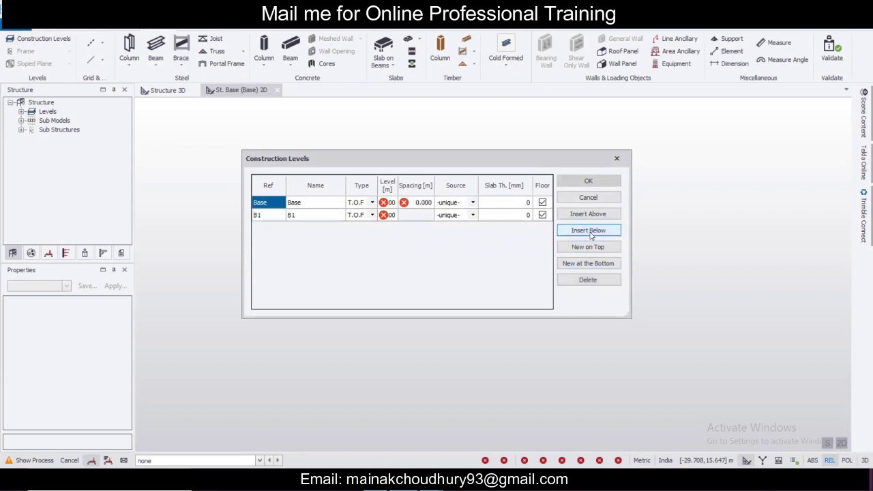
Name the B1 level Foundation Level and the Base level Plinth Level.
left_click(317, 219)
left_click(316, 215)
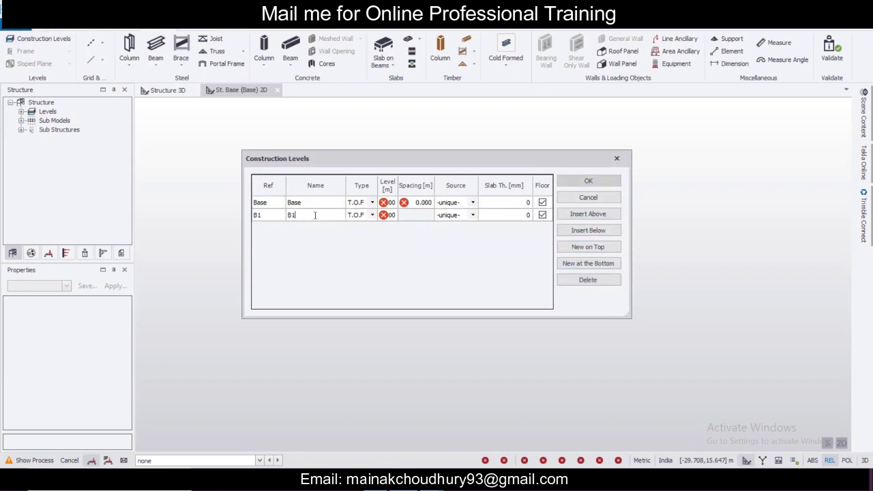
double_click(316, 215)
type("Foundation Level")
left_click(321, 206)
left_click(321, 205)
double_click(286, 202)
type("Plinth Level")
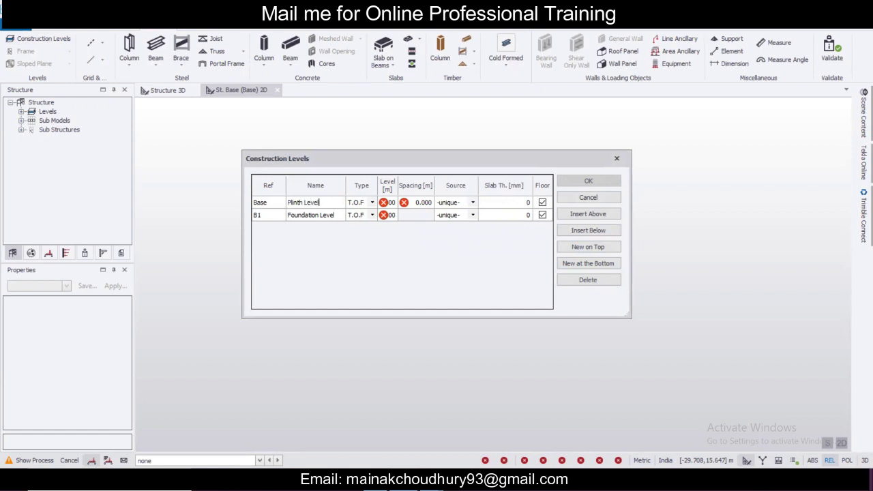
Set the elevation of the Foundation Level to -1.9 m.
left_click(360, 205)
left_click(358, 217)
left_click(357, 206)
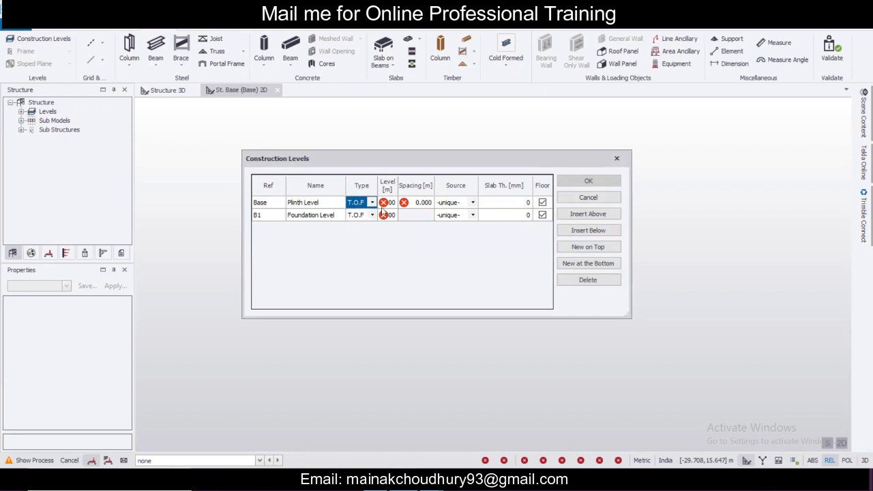
left_click(393, 205)
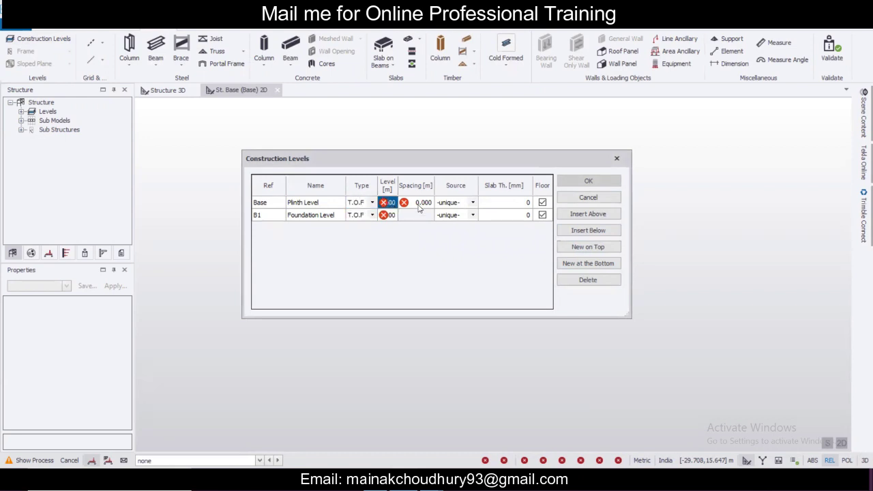
left_click(390, 216)
left_click(395, 215)
key("BackSpace")
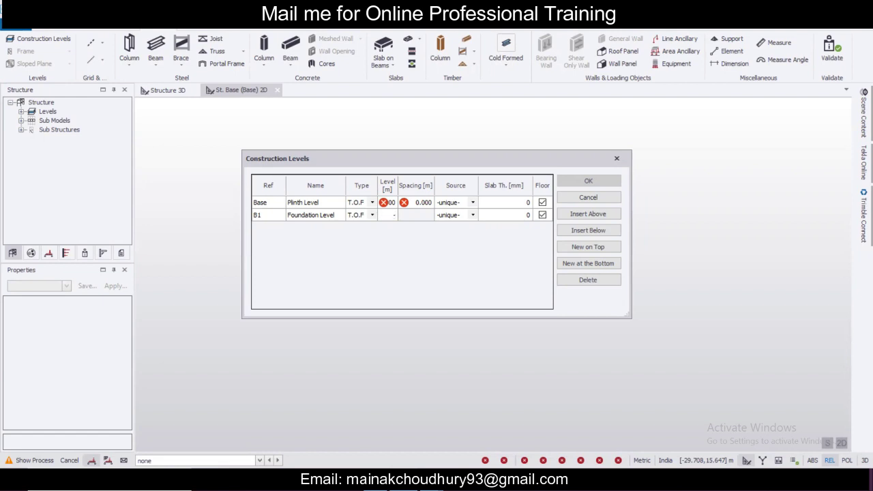
type("-1.9")
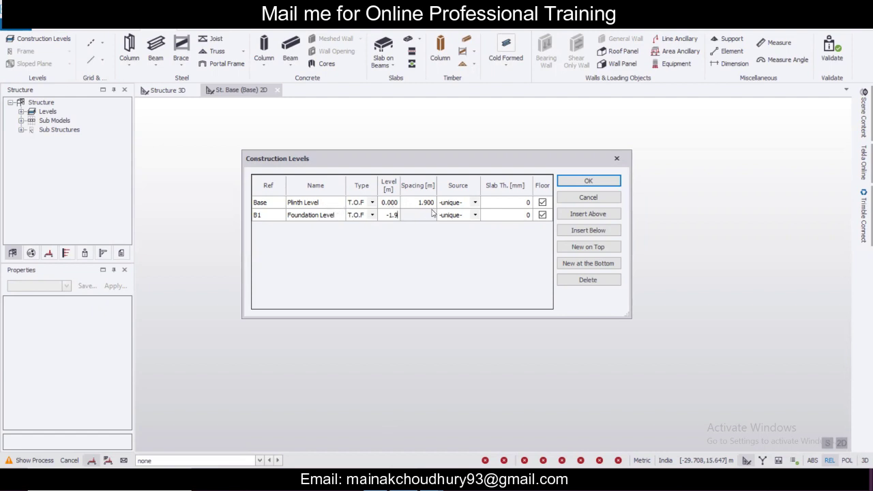
Insert a construction level above the Plinth Level and set its type to S.S.L.
left_click(324, 203)
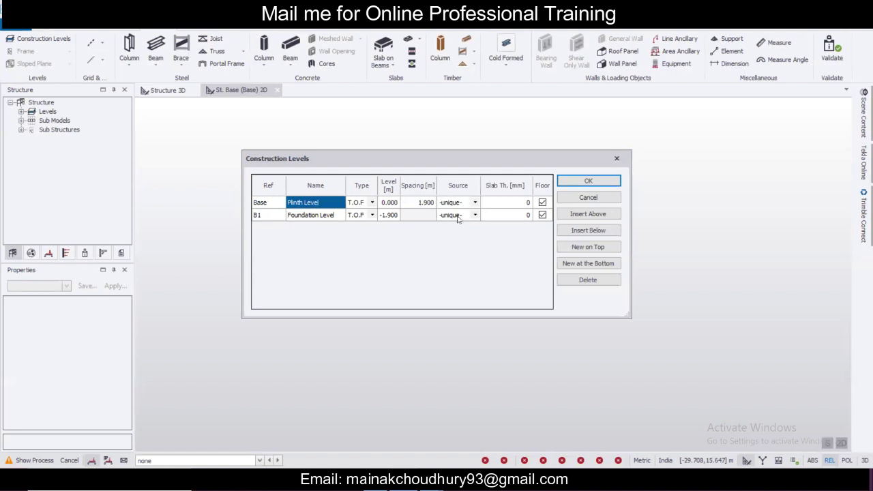
left_click(588, 214)
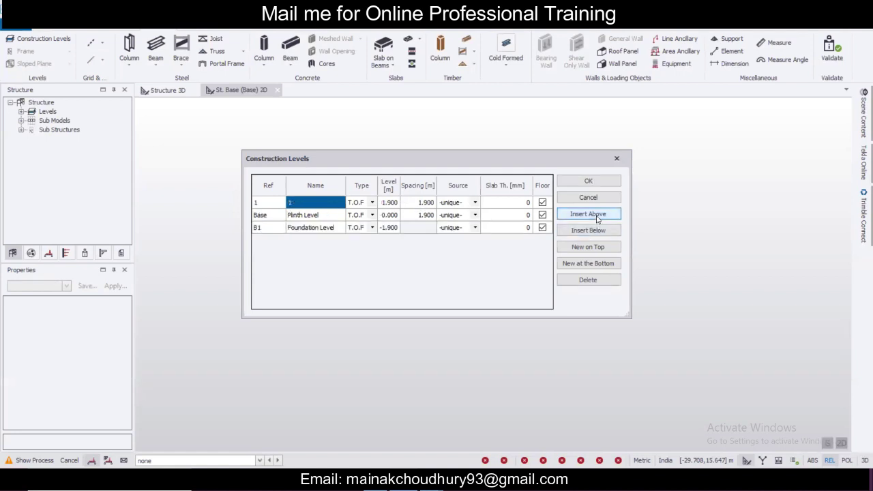
left_click(372, 202)
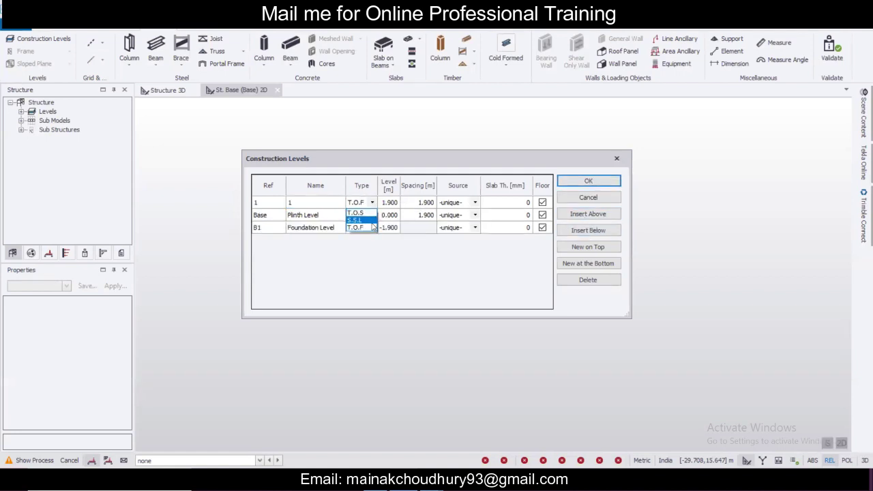
left_click(365, 220)
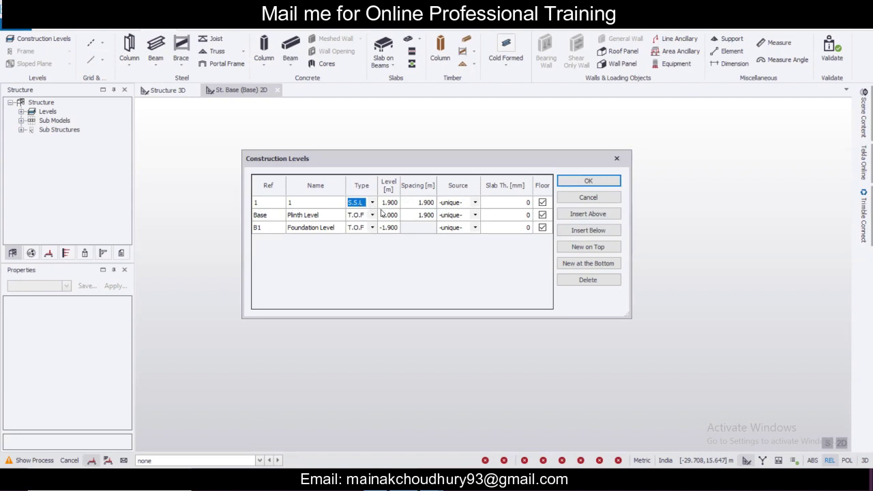
left_click(372, 203)
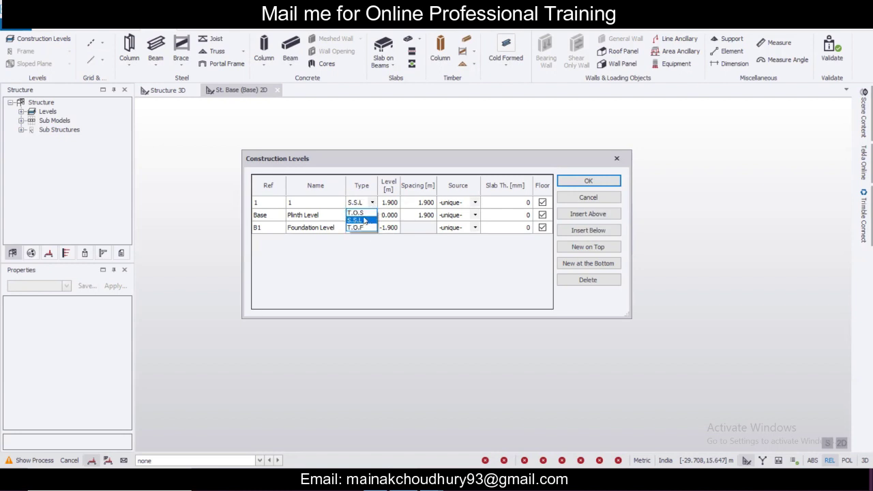
left_click(370, 204)
left_click(372, 204)
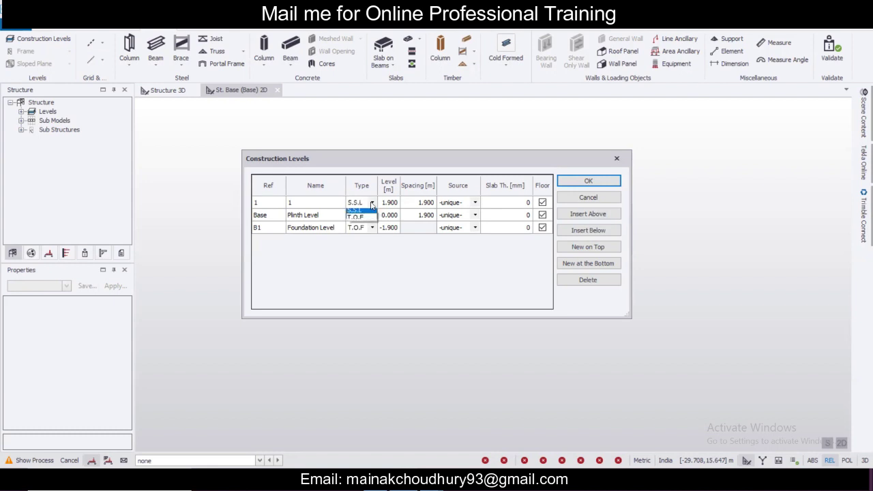
left_click(372, 204)
Set the spacing of level 1 above the Plinth Level to 3 m.
left_click(424, 204)
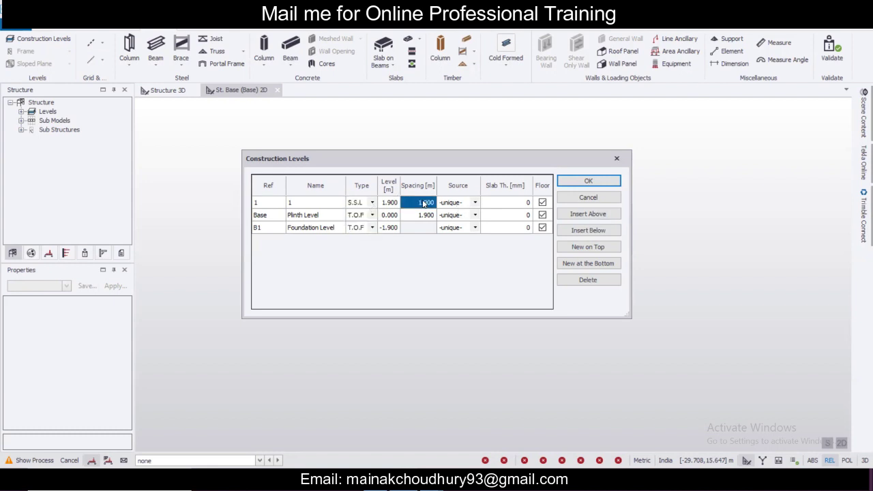
left_click(423, 202)
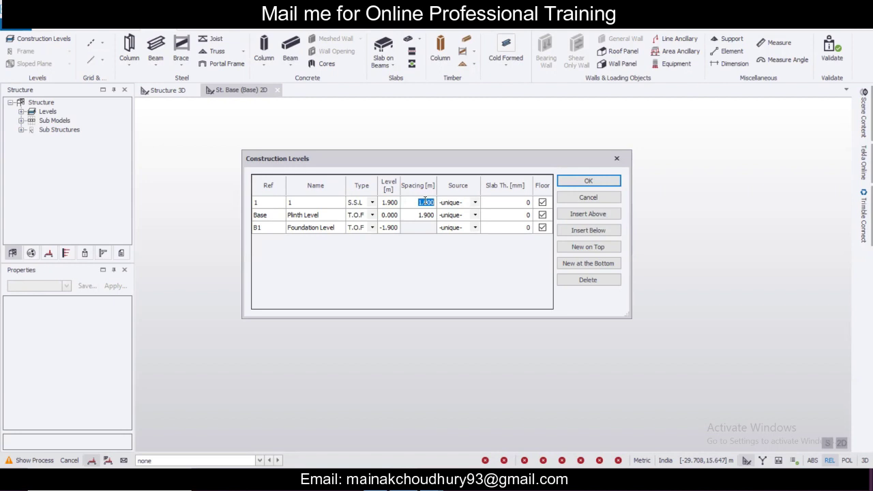
type("3")
Insert another construction level above level 1 and set its spacing to 0.4 m.
left_click(343, 206)
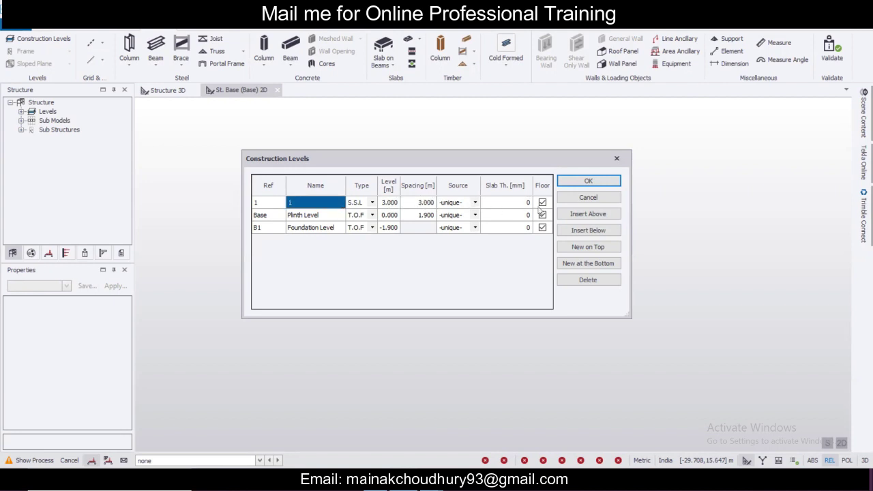
left_click(586, 214)
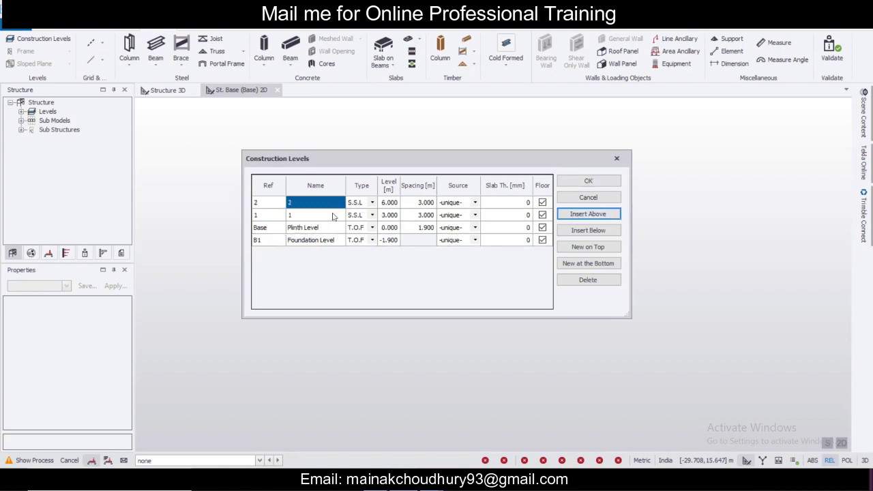
left_click(418, 203)
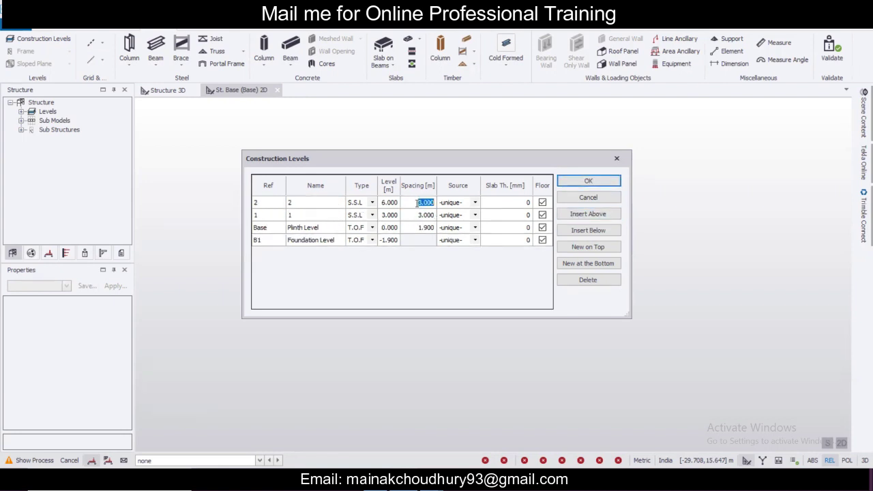
type("0.4")
left_click(333, 204)
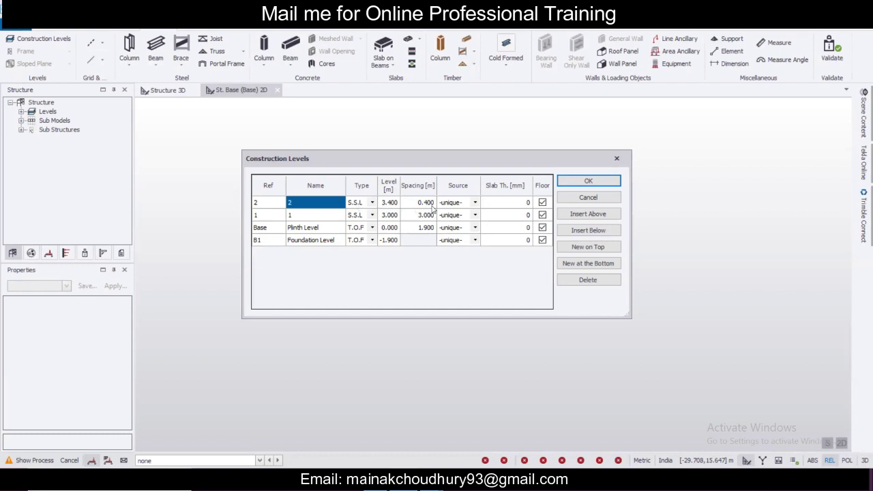
Change the type of levels 1 and 2 to T.O.S and accept the construction levels.
left_click(372, 215)
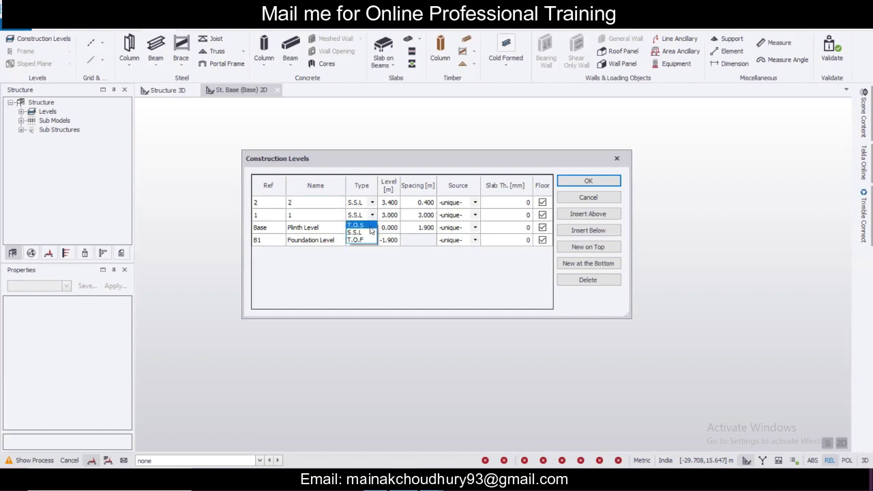
left_click(369, 226)
left_click(373, 203)
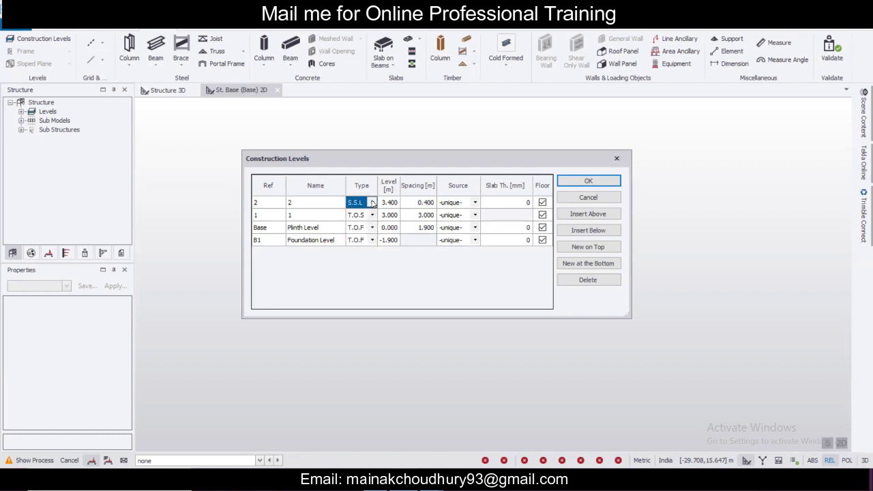
left_click(369, 214)
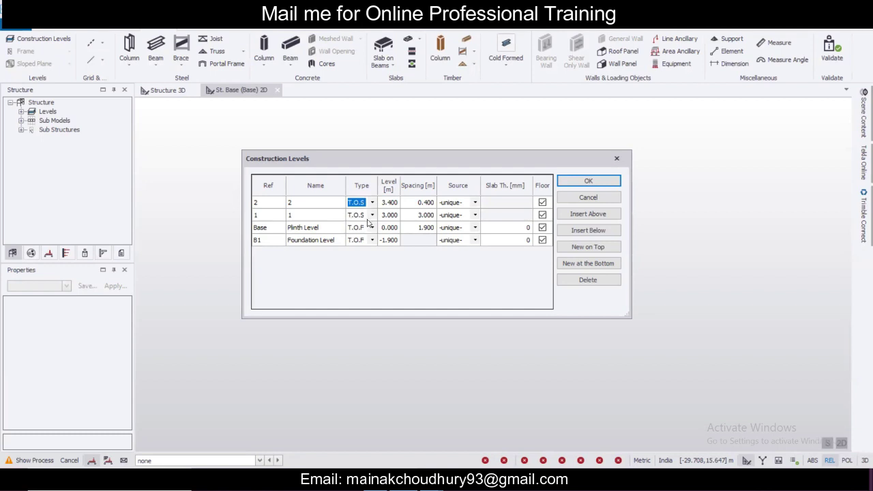
left_click(319, 245)
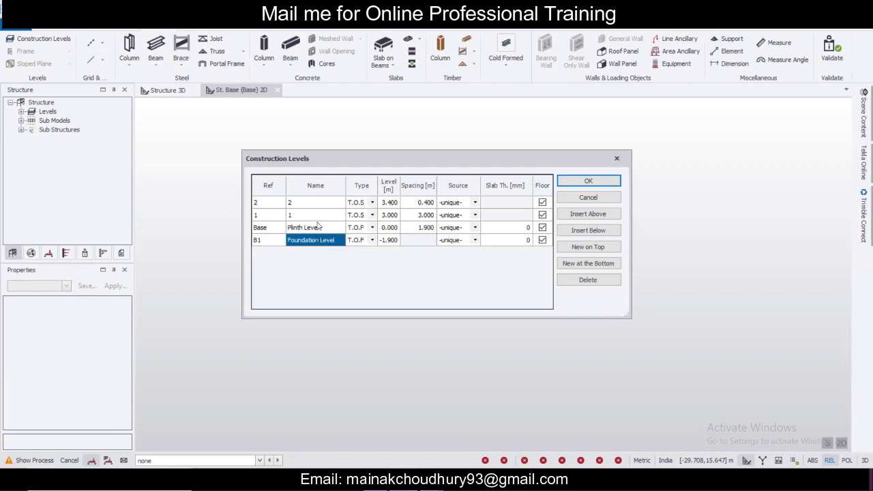
left_click(320, 227)
left_click(318, 202)
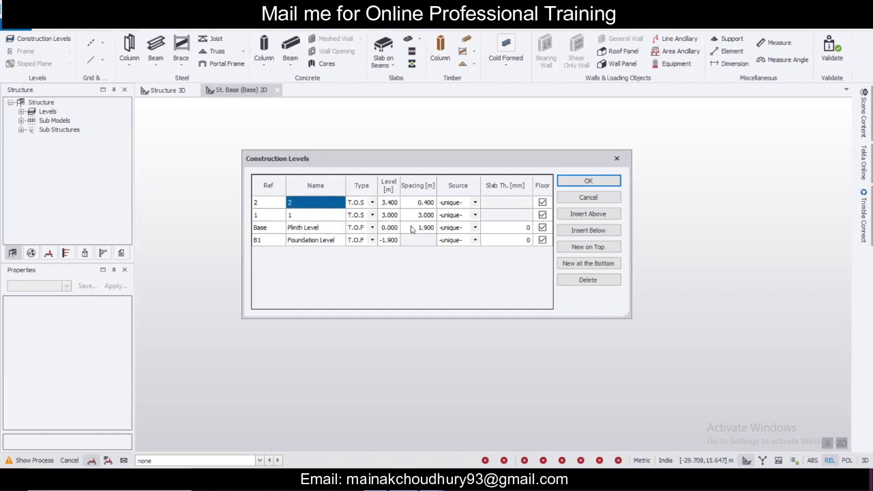
left_click(599, 182)
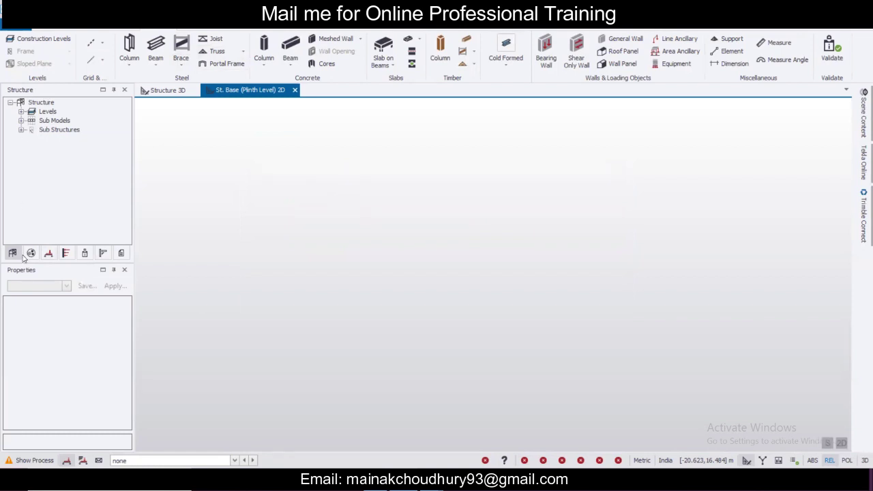
Open the Foundation Level's 2D view from the structure's levels, then return to the Plinth Level 2D view.
left_click(40, 102)
left_click(22, 111)
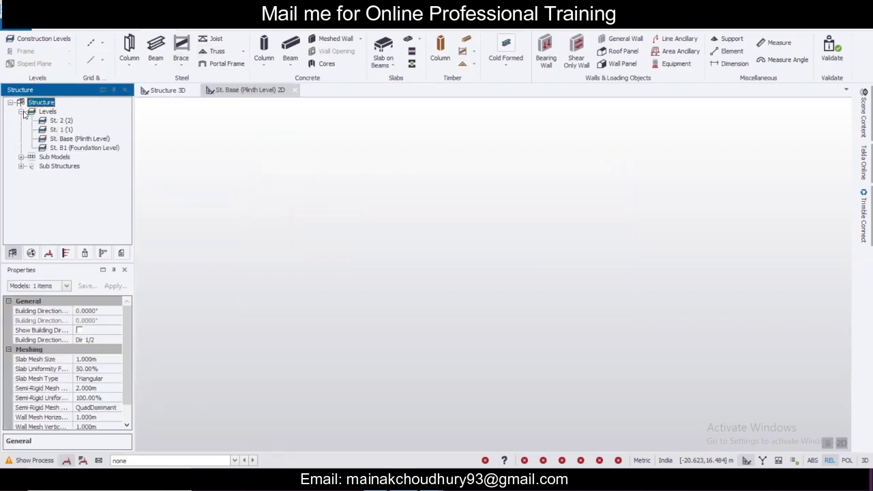
double_click(88, 148)
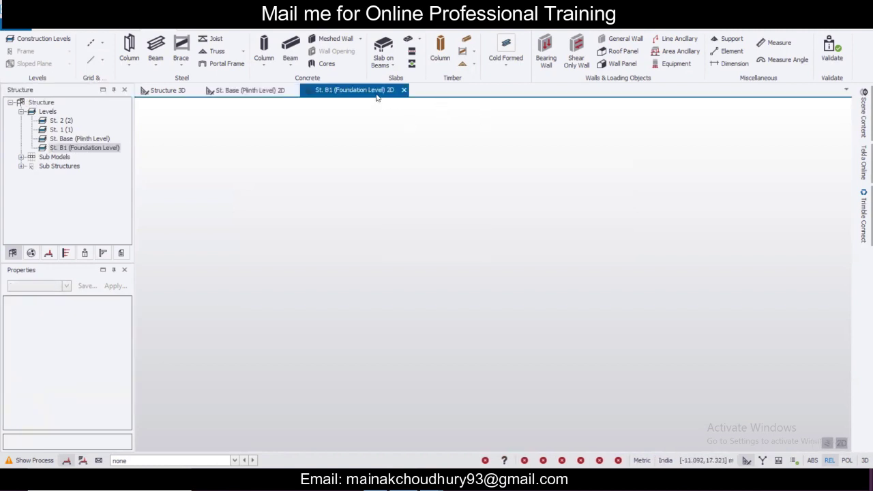
left_click(82, 138)
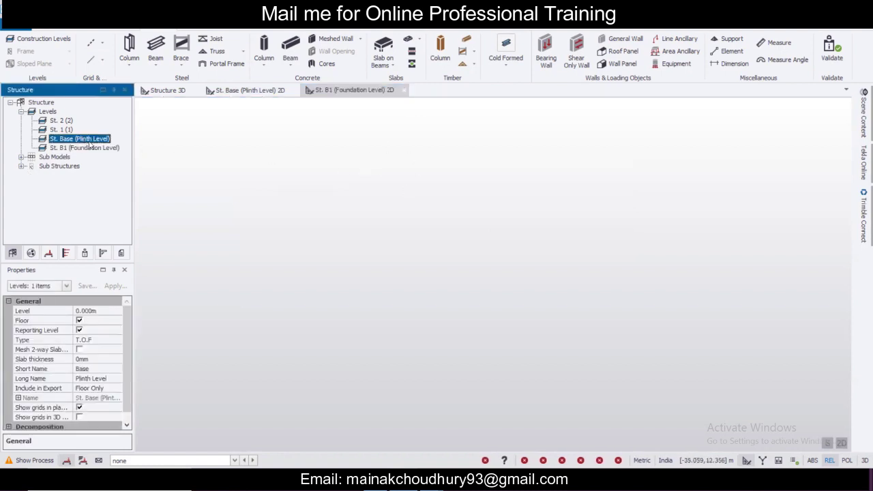
left_click(253, 90)
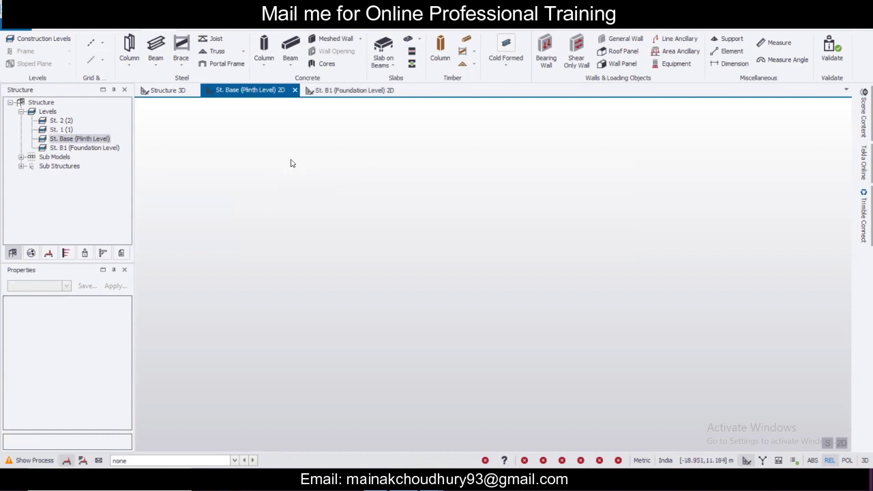
left_click(168, 90)
left_click(242, 95)
Start a rectangular grid named AG 1 on all four construction levels, keeping the default colour and insertion point.
left_click(102, 43)
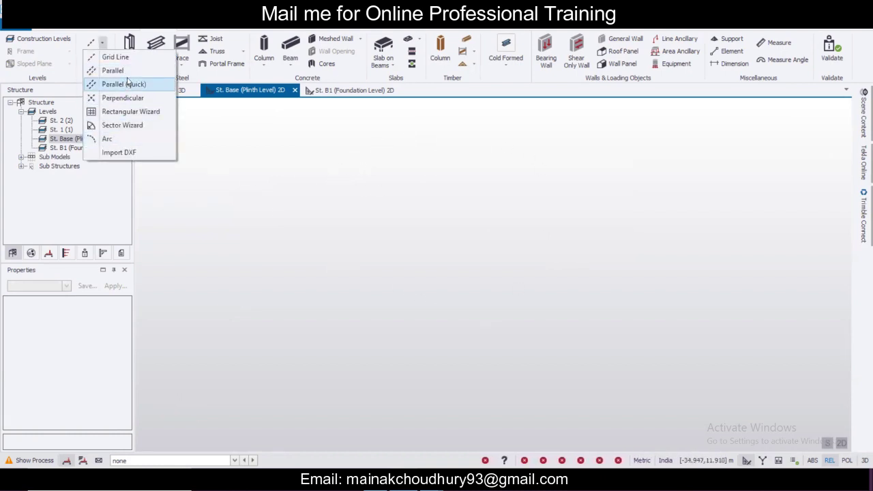
left_click(147, 112)
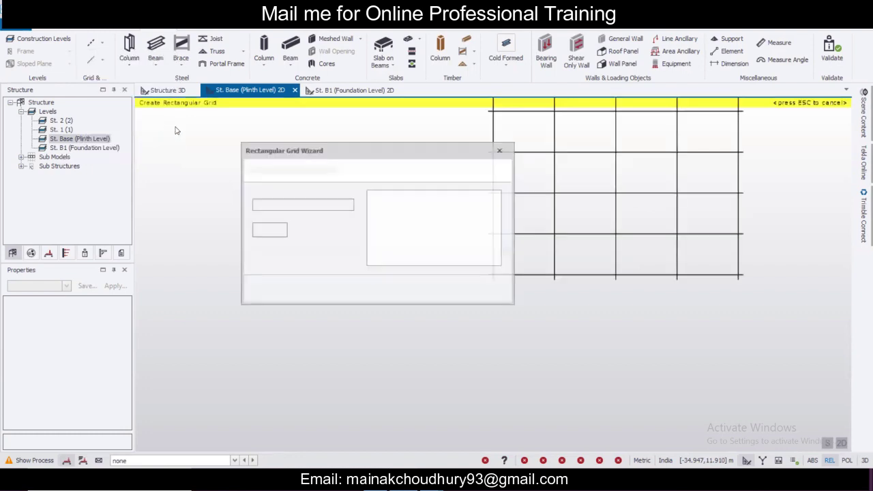
left_click(419, 289)
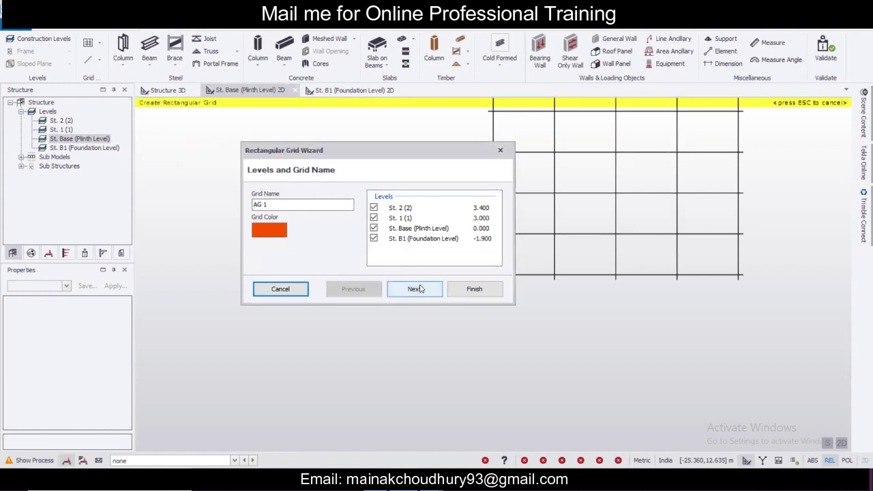
left_click(421, 288)
left_click(420, 289)
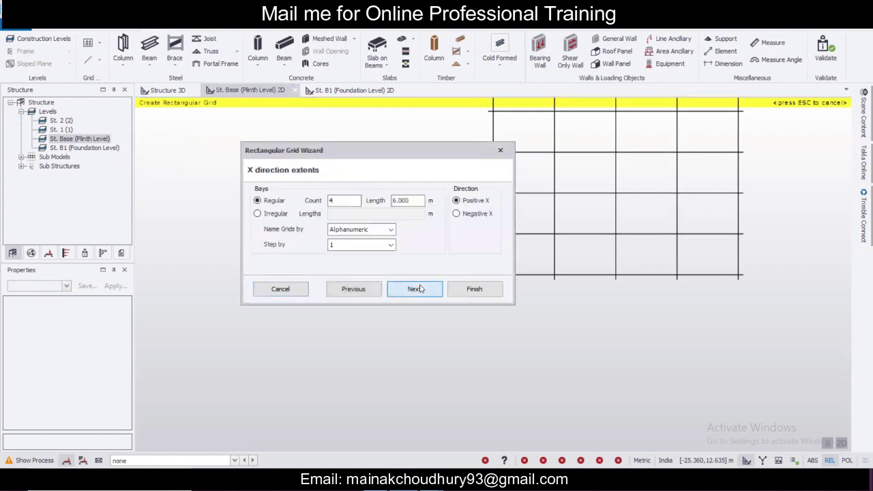
Define the grid's X direction extents as 1 regular bay with a length of 7 m.
left_click_drag(346, 200, 304, 199)
type("1")
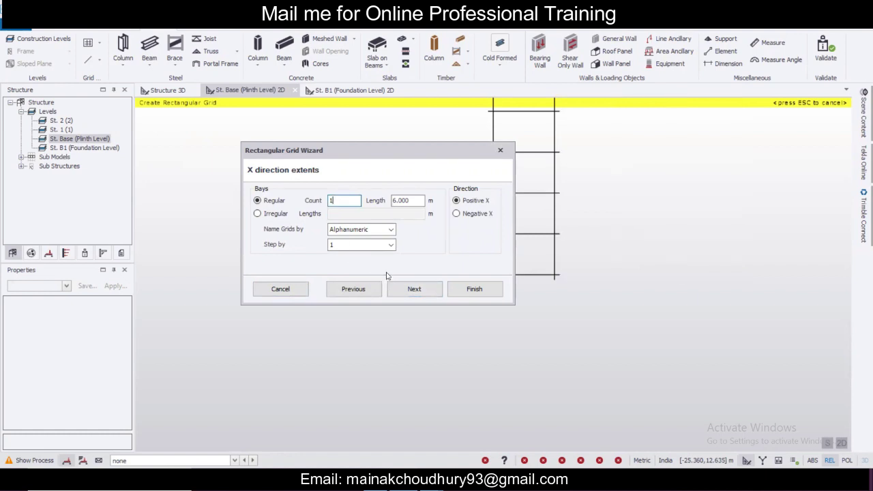
left_click_drag(349, 200, 299, 199)
key("Tab")
type("7")
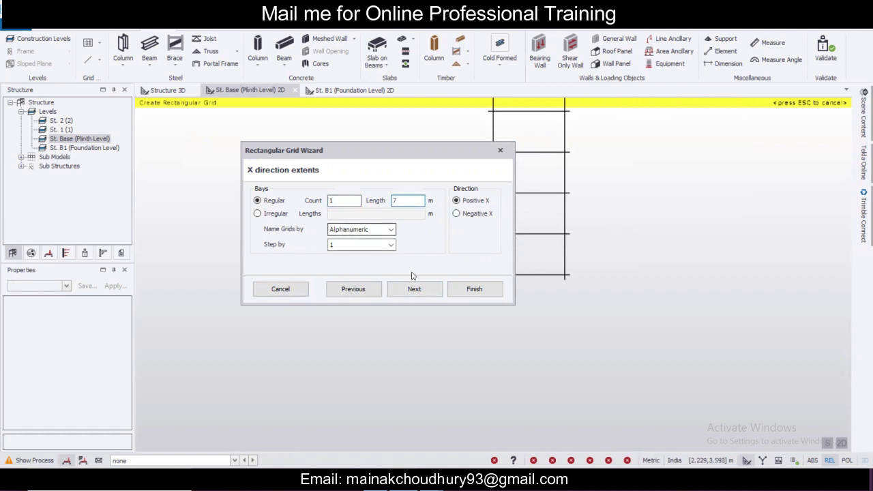
left_click(416, 292)
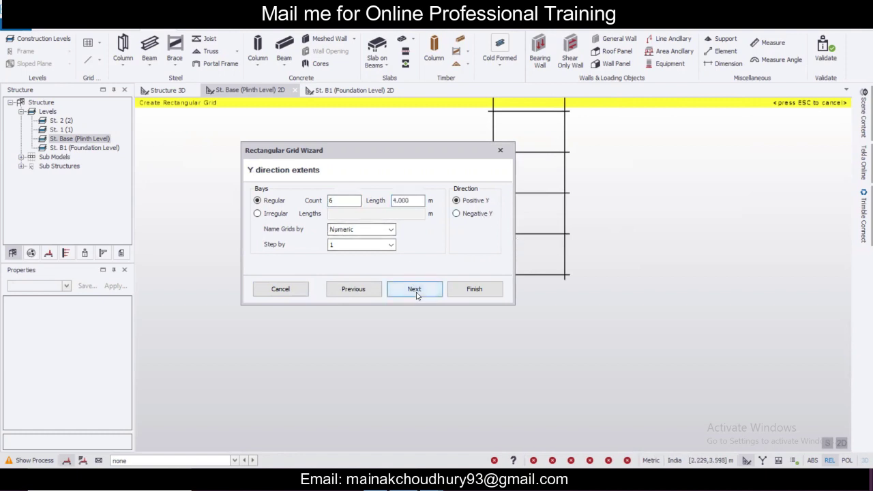
Define the grid's Y direction extents as 5 regular bays, keeping the 4 m length.
double_click(334, 200)
type("5")
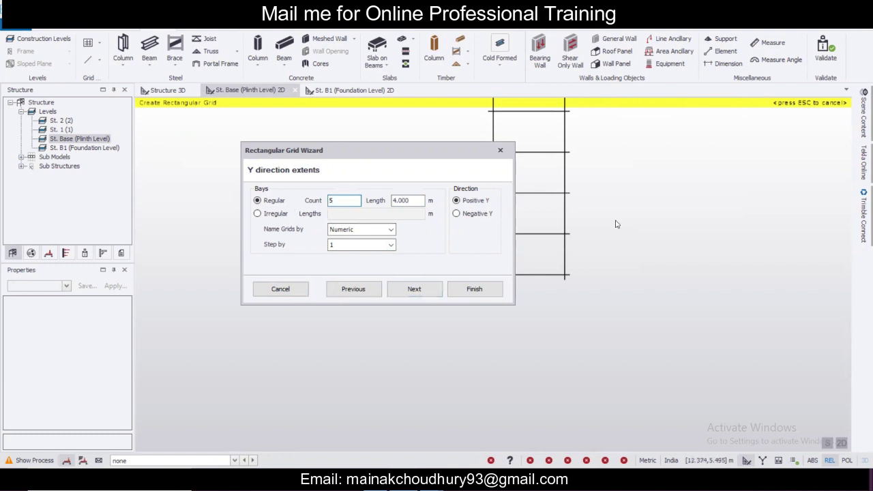
scroll(615, 223, "down", 2)
middle_click_drag(594, 215, 606, 281)
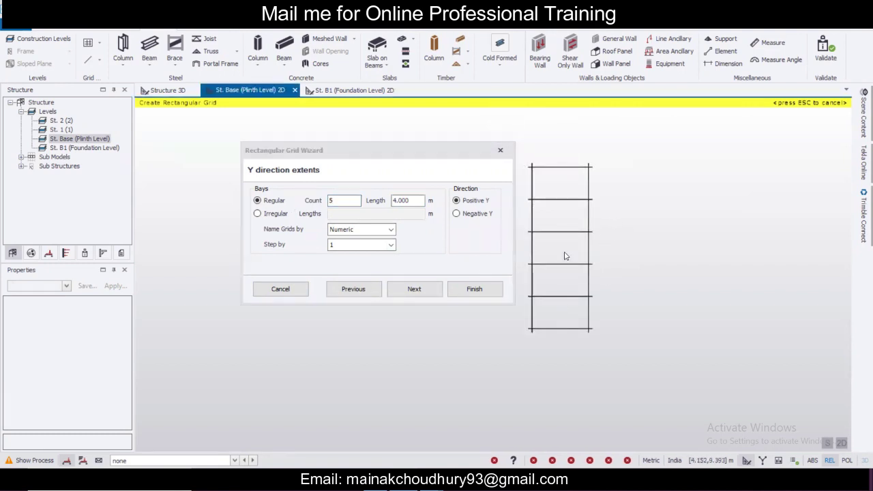
Review the bay extents, keep 0° grid rotation and a 90° axis angle relative to the X axis, and finish the grid.
left_click(361, 290)
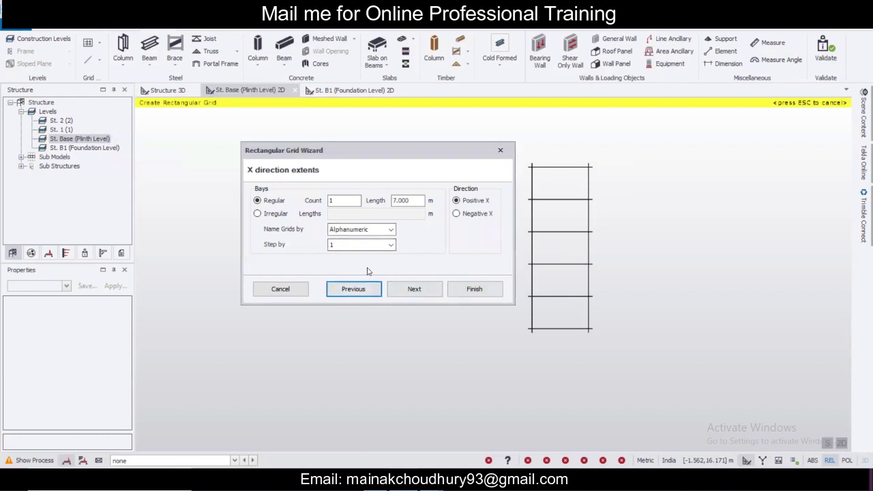
left_click(422, 293)
left_click(422, 294)
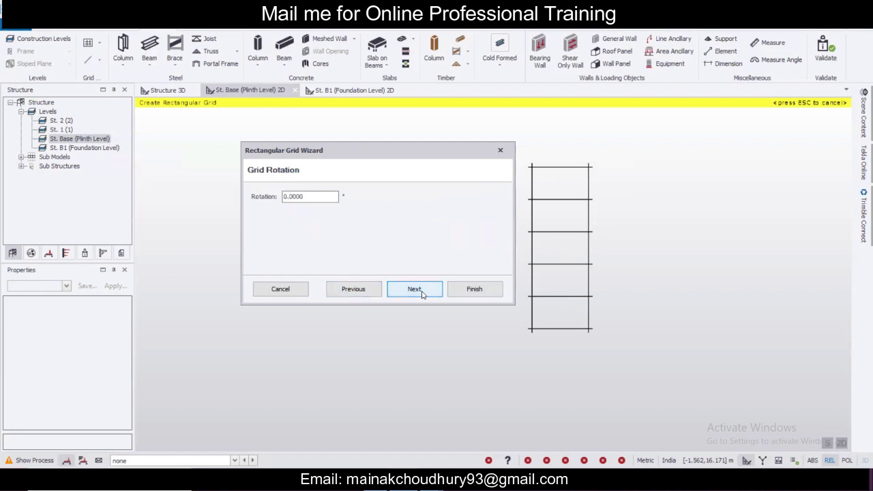
left_click(363, 290)
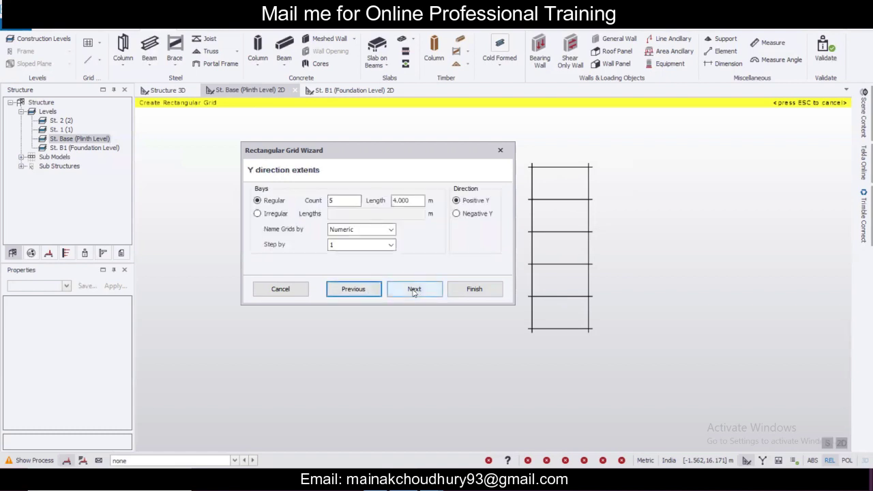
left_click(414, 292)
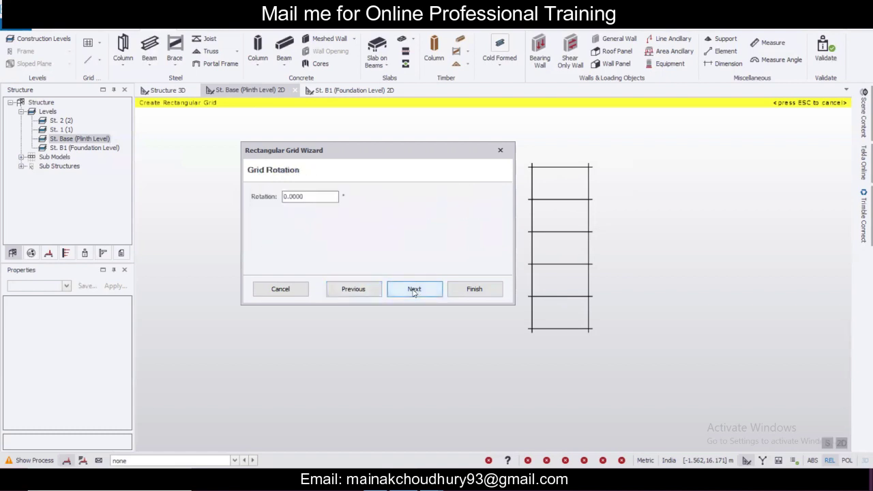
left_click(414, 292)
left_click(474, 289)
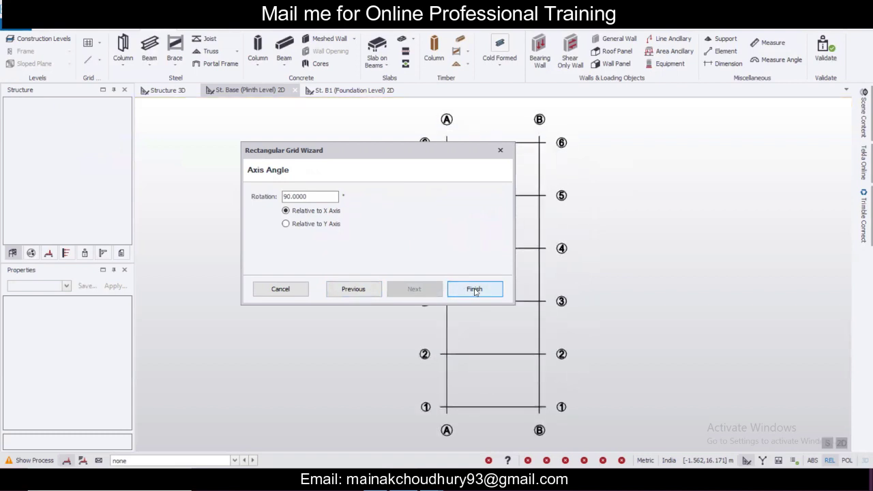
scroll(621, 307, "up", 2)
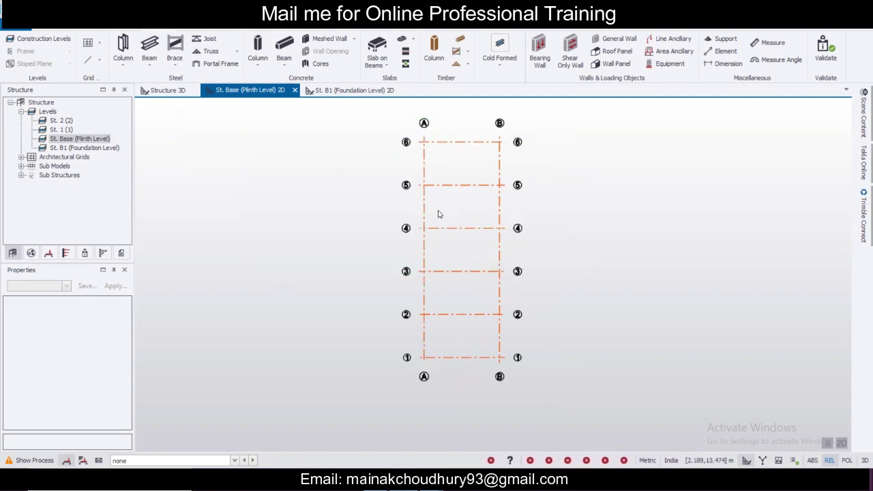
scroll(519, 368, "up", 2)
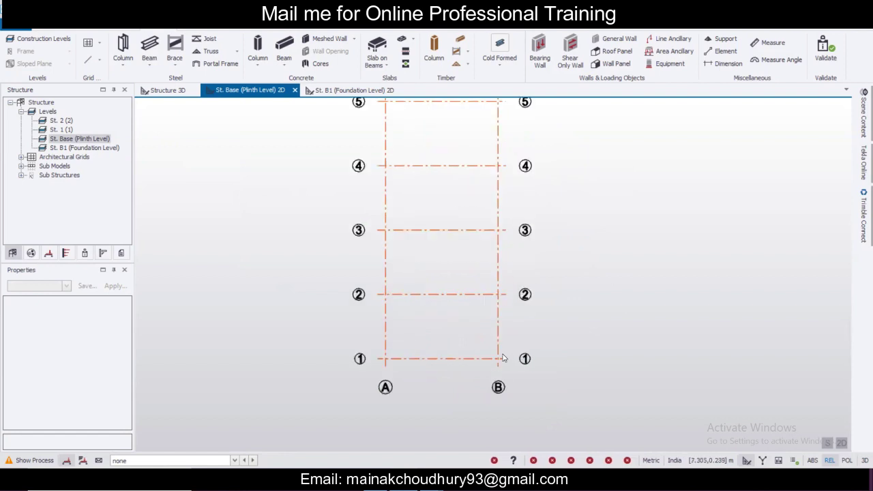
scroll(530, 362, "down", 2)
scroll(530, 375, "up", 2)
scroll(557, 364, "down", 3)
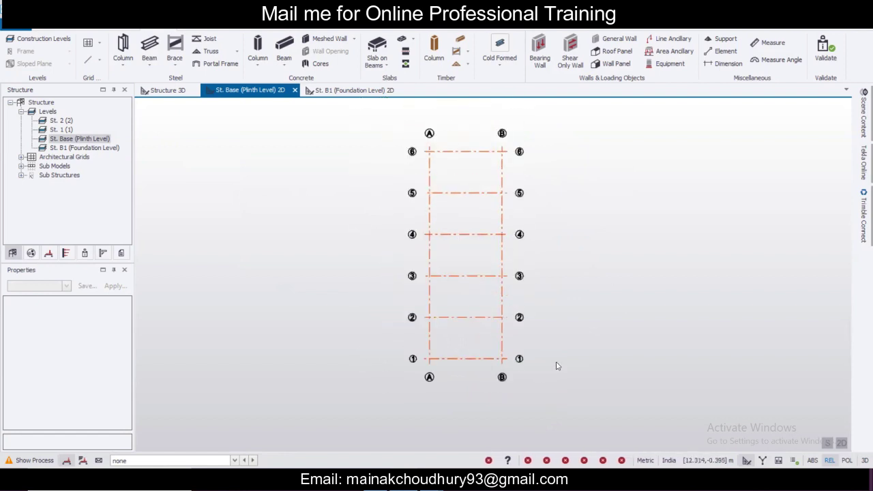
middle_click_drag(558, 364, 514, 362)
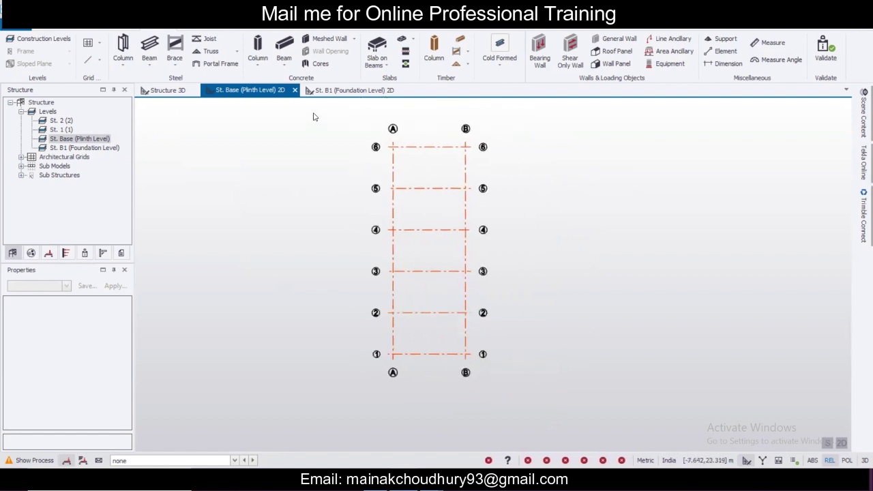
Start creating a rolled steel column and set its grade to Fe 490.
left_click(124, 62)
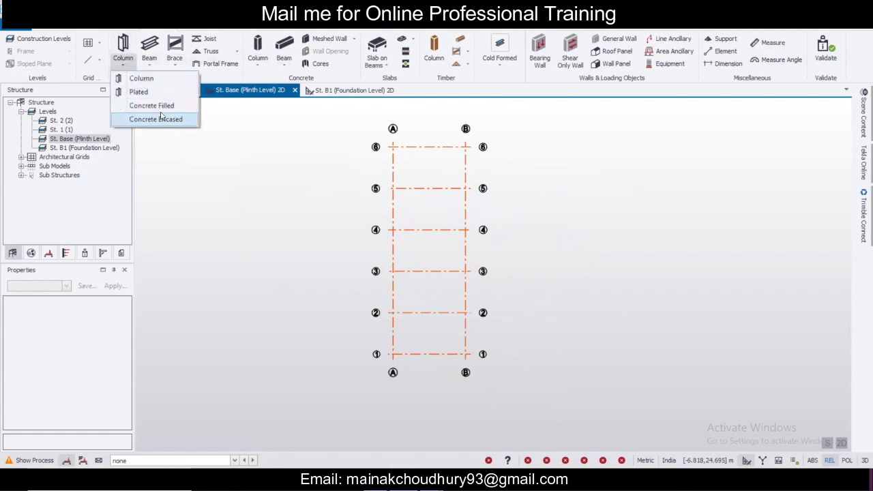
left_click(165, 81)
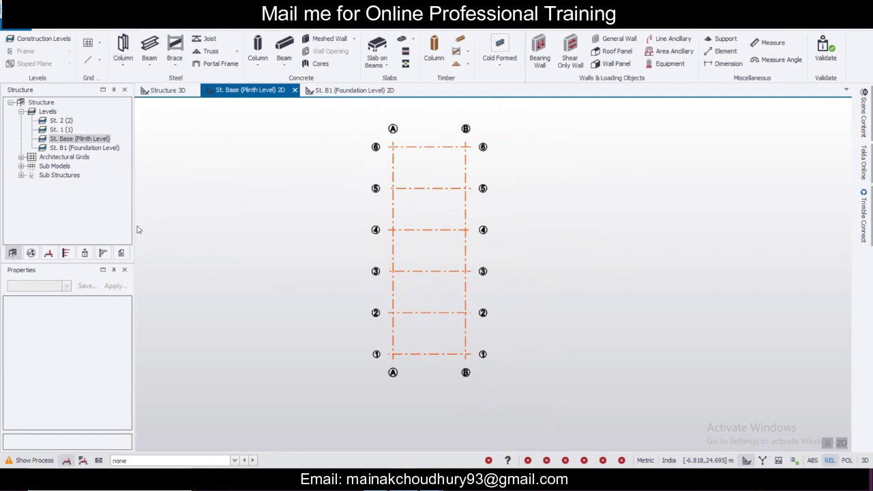
scroll(128, 355, "down", 3)
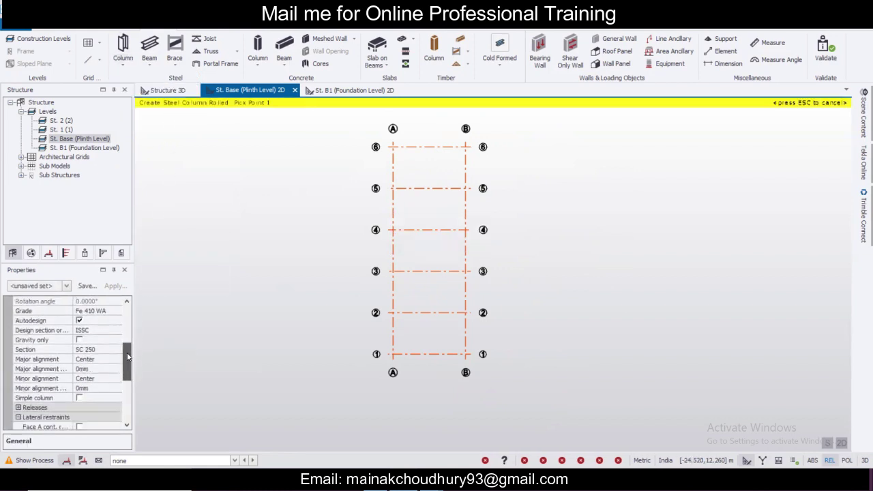
scroll(128, 355, "down", 3)
scroll(128, 343, "up", 4)
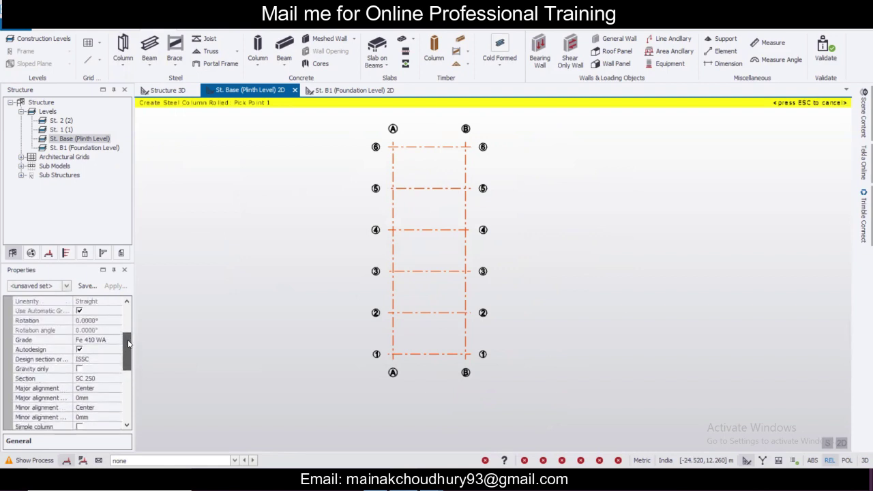
scroll(128, 343, "up", 5)
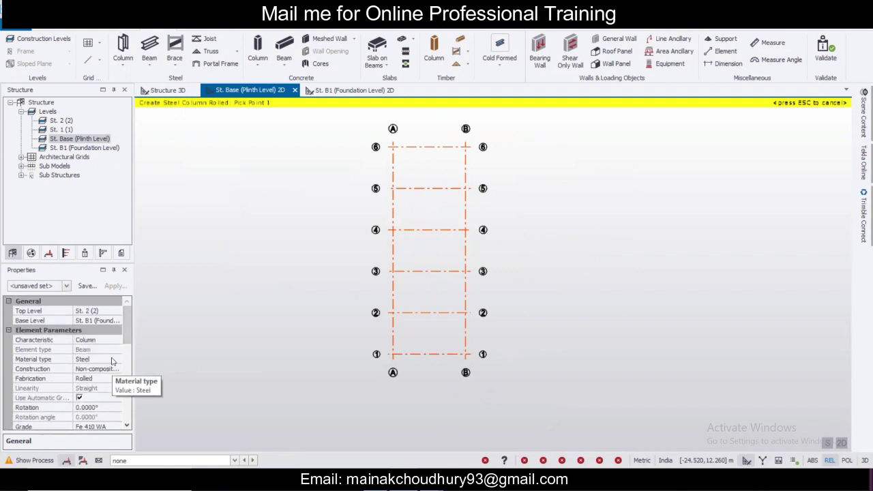
scroll(116, 372, "down", 2)
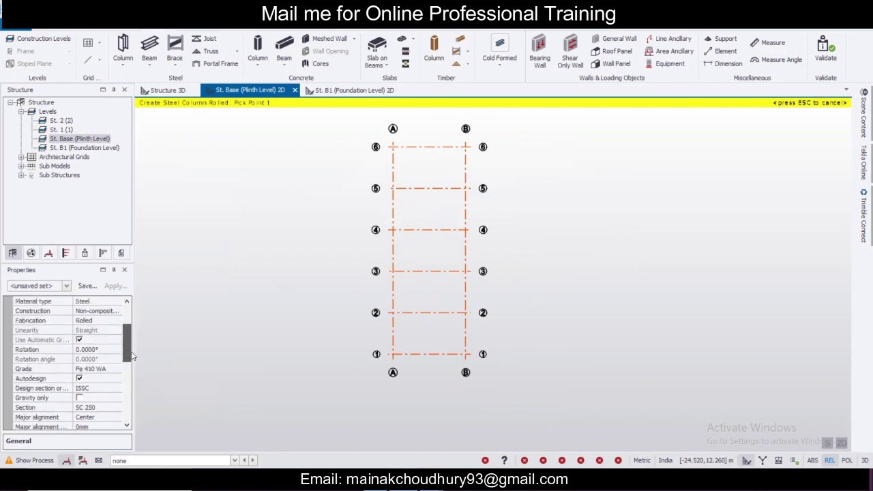
left_click(117, 371)
left_click(118, 369)
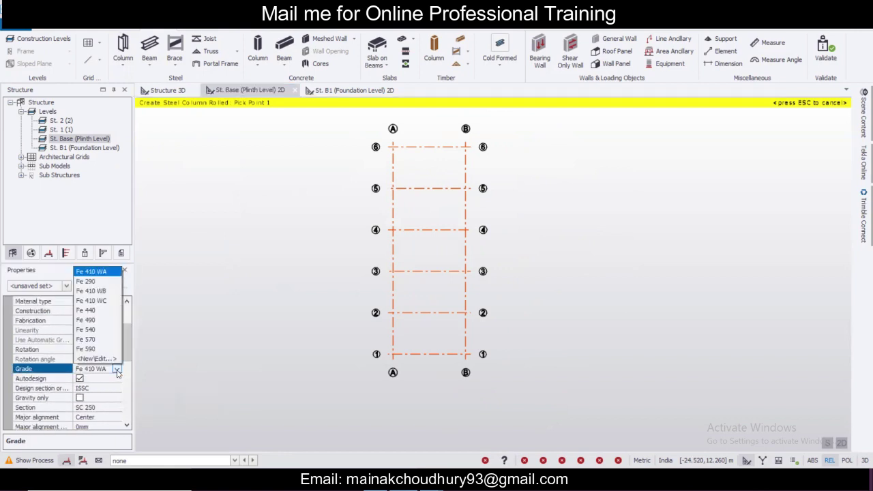
left_click(105, 320)
Set the column section to MB 450 from the Indian ISMB Sections.
scroll(125, 354, "down", 2)
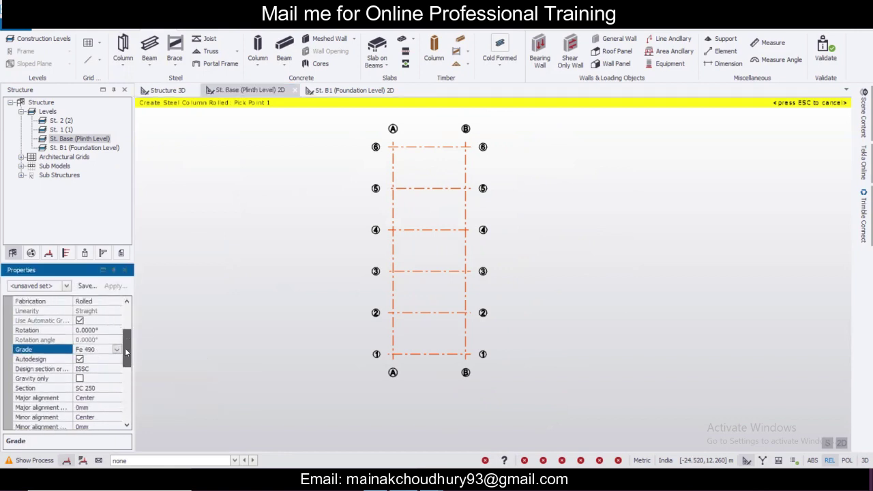
scroll(125, 354, "down", 1)
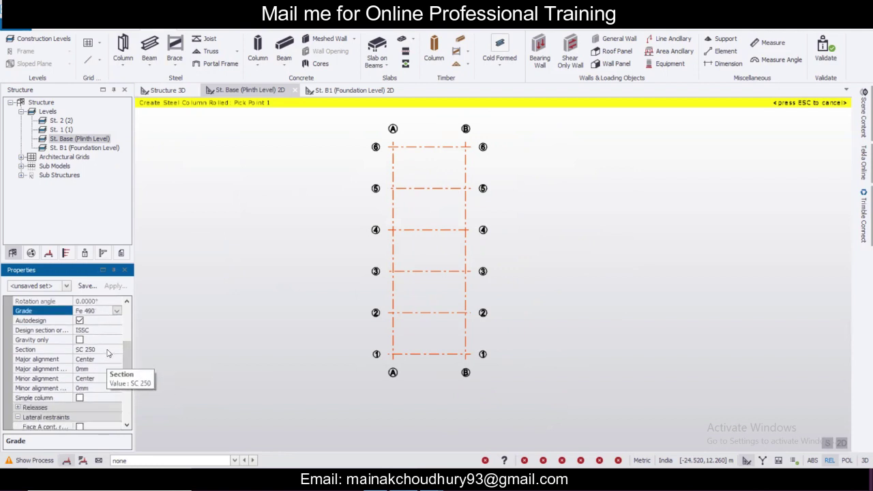
left_click(111, 350)
left_click(118, 349)
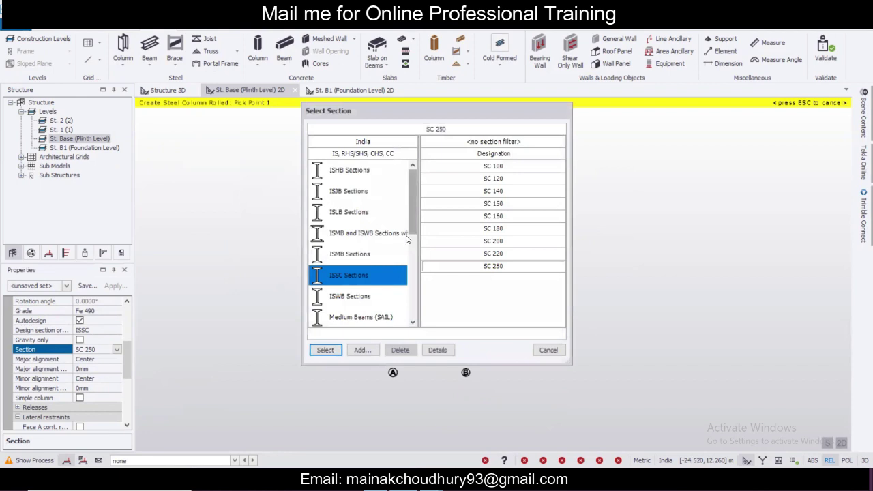
scroll(412, 233, "down", 3)
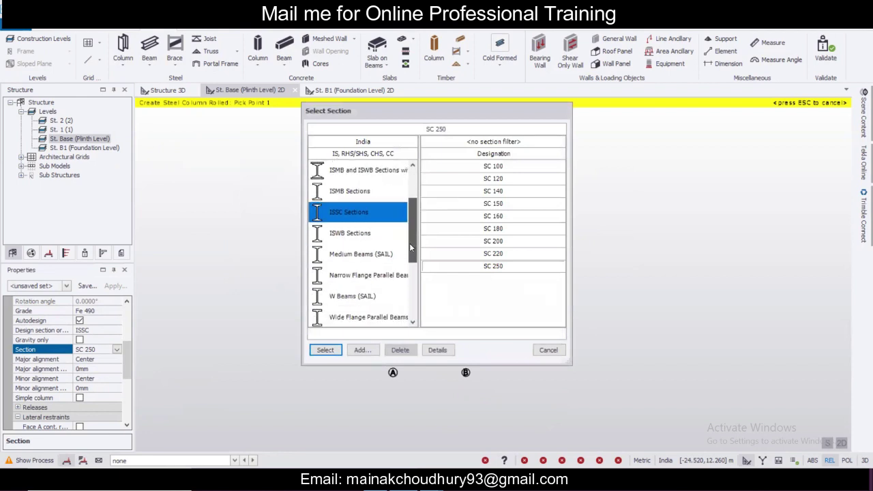
left_click(367, 192)
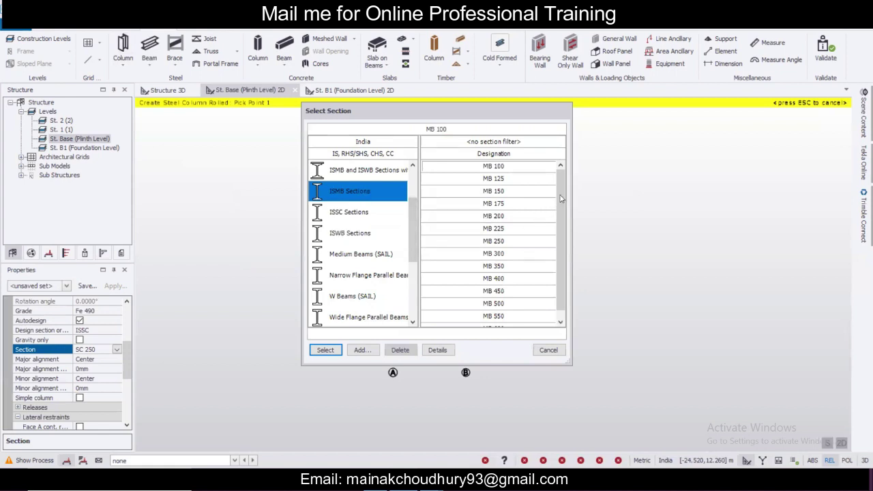
left_click_drag(560, 198, 561, 203)
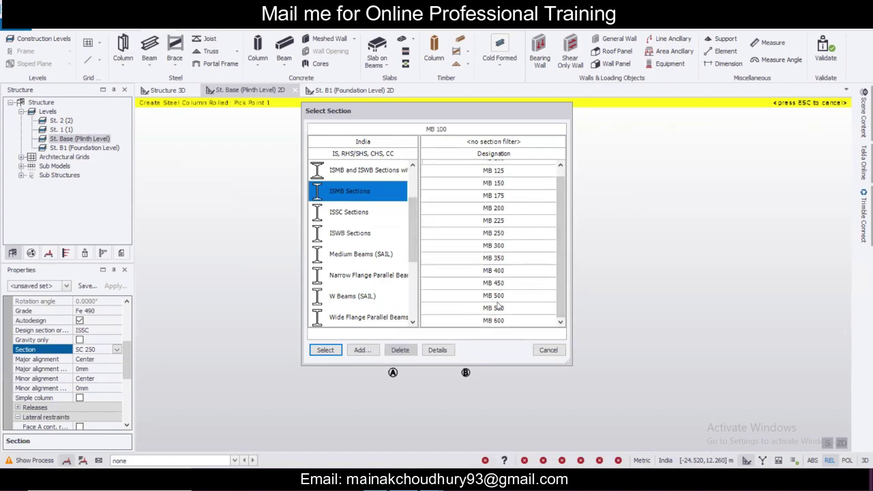
left_click(325, 351)
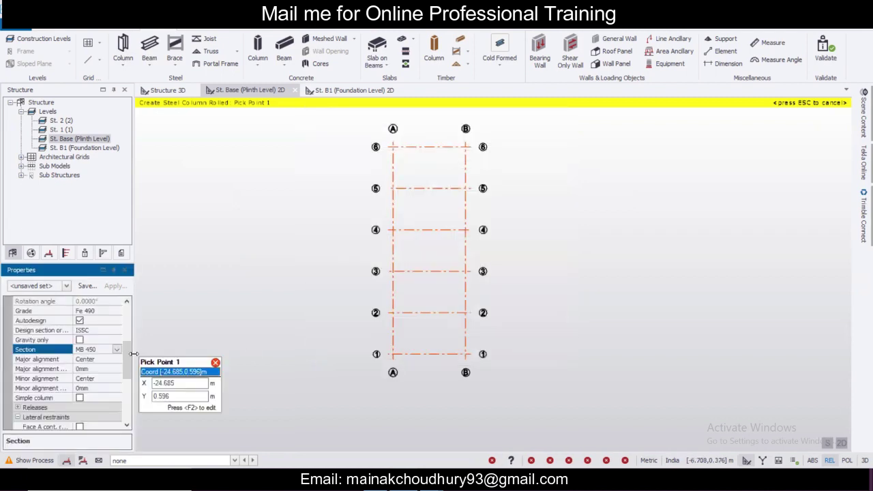
Place the steel columns at every intersection of grid lines A–B and 1–6 with one window around the whole grid.
left_click_drag(128, 346, 127, 377)
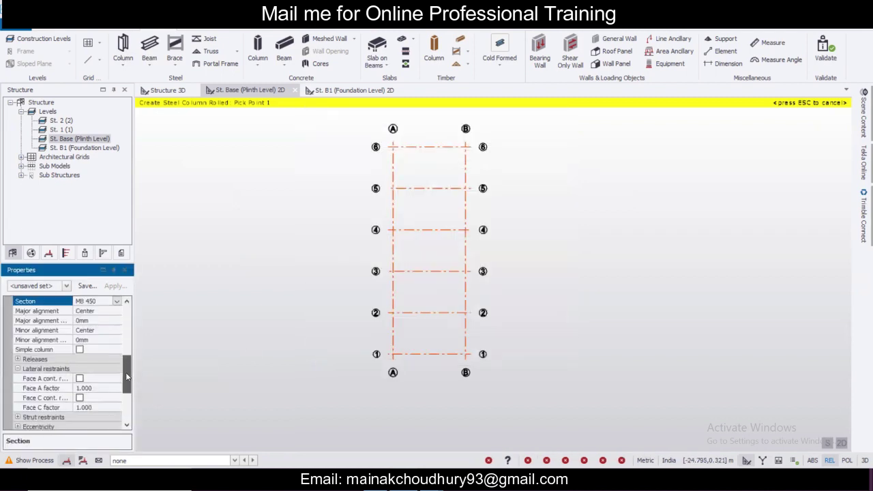
scroll(307, 334, "down", 2)
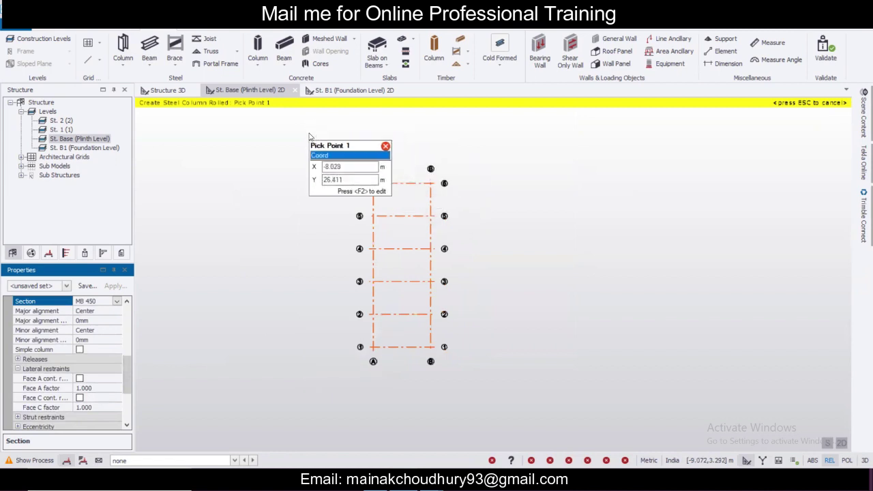
left_click_drag(313, 136, 511, 395)
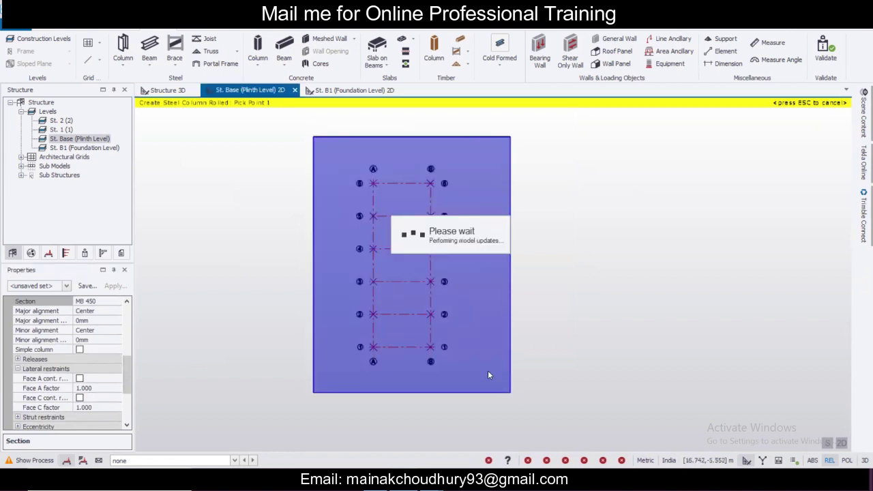
Select all the steel columns in the 3D structure view and set their top level to St. 1 (1).
left_click(167, 90)
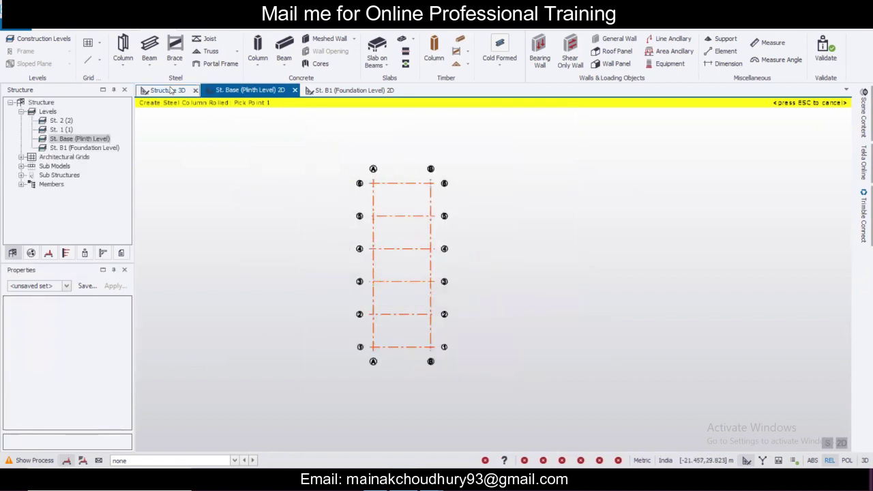
left_click(835, 134)
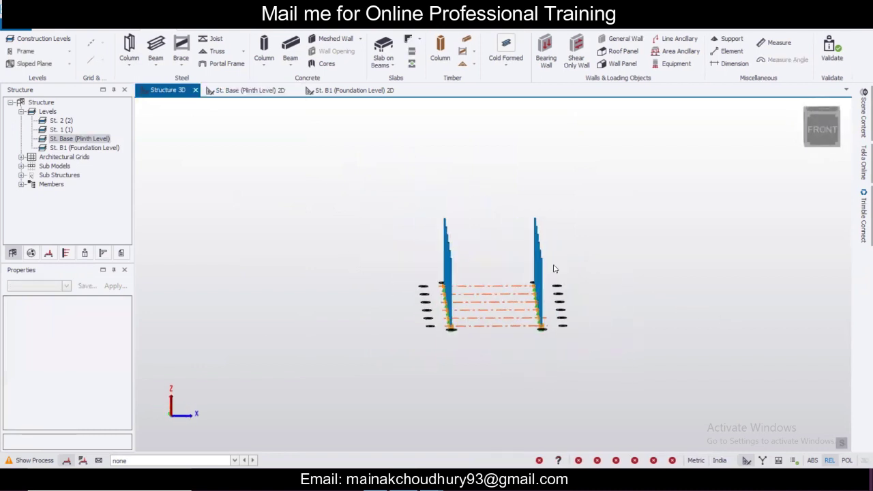
scroll(544, 277, "up", 2)
middle_click_drag(544, 277, 394, 288)
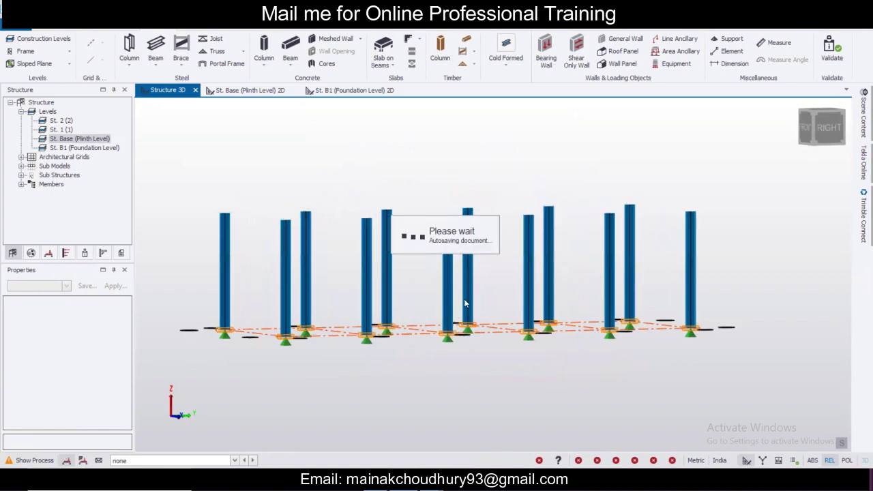
scroll(466, 303, "down", 2)
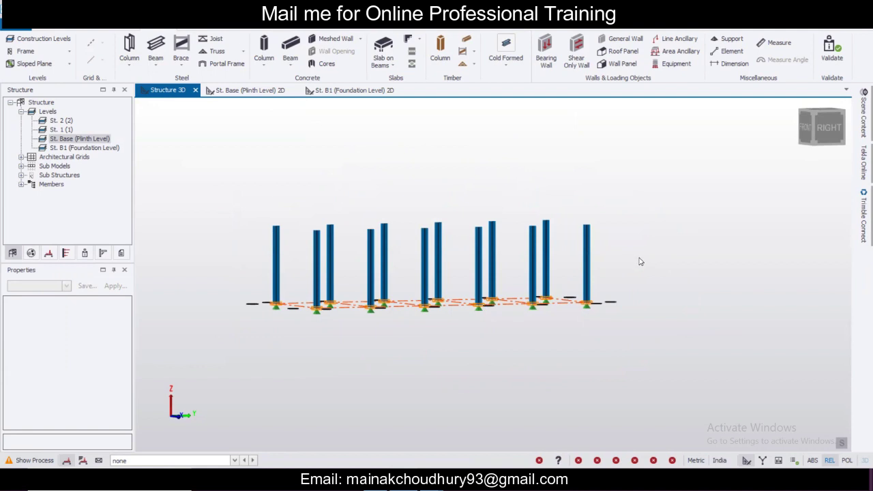
left_click_drag(640, 262, 238, 183)
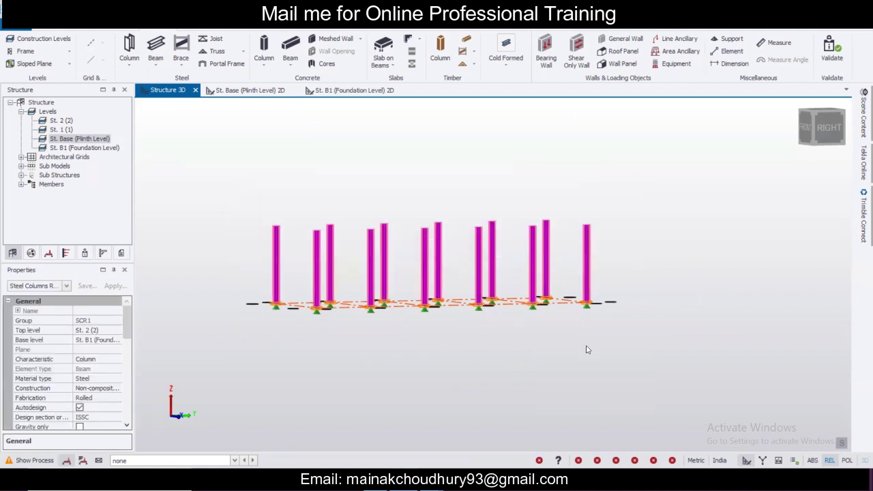
right_click_drag(546, 353, 678, 386)
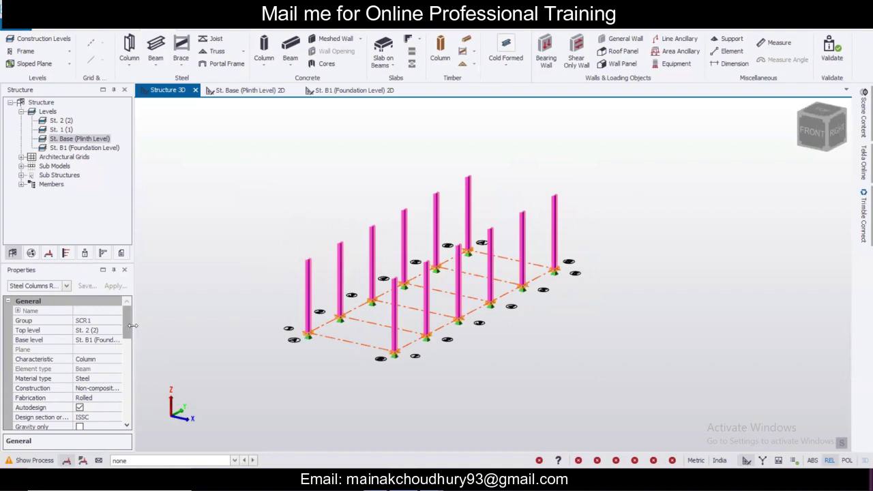
scroll(125, 341, "down", 4)
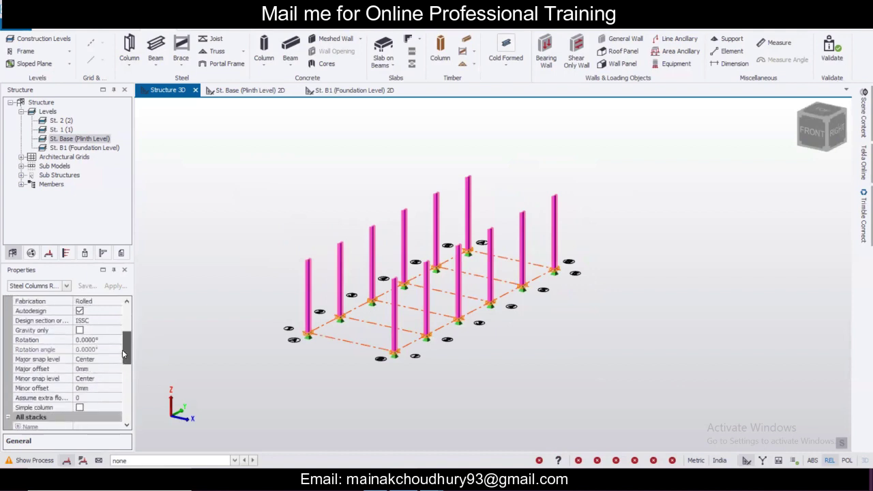
left_click_drag(125, 345, 125, 330)
left_click(118, 333)
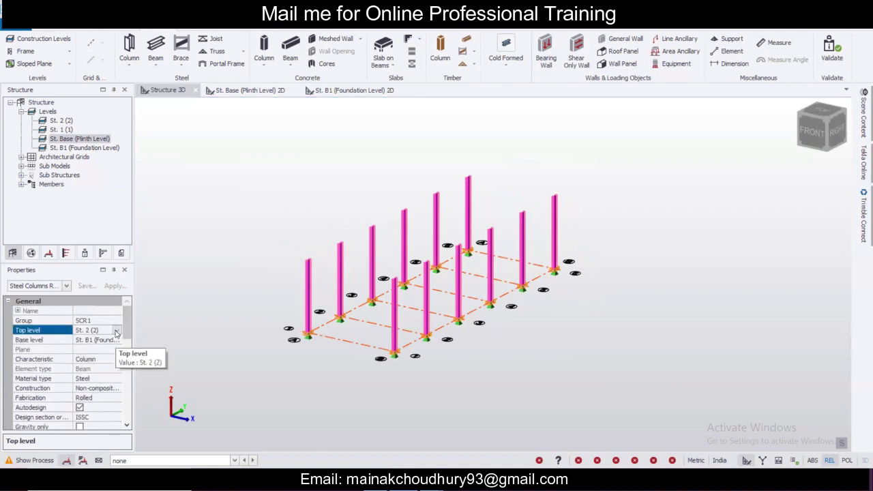
left_click(117, 332)
left_click(106, 350)
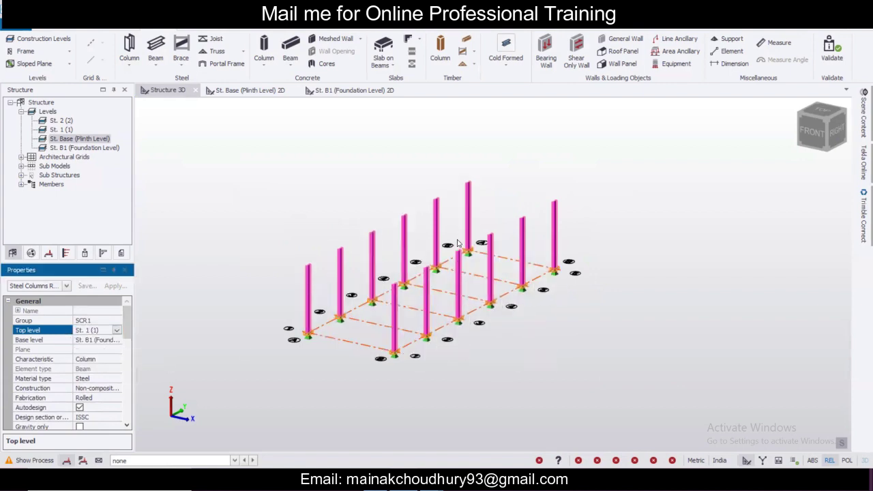
Open the 2D plan view of level St. 1 (1).
middle_click_drag(467, 243, 614, 317)
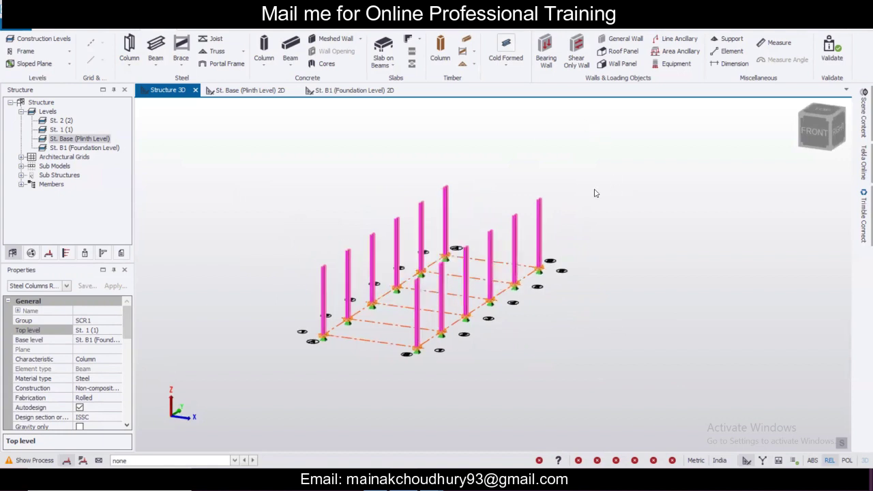
middle_click_drag(678, 264, 639, 297)
scroll(639, 297, "down", 2)
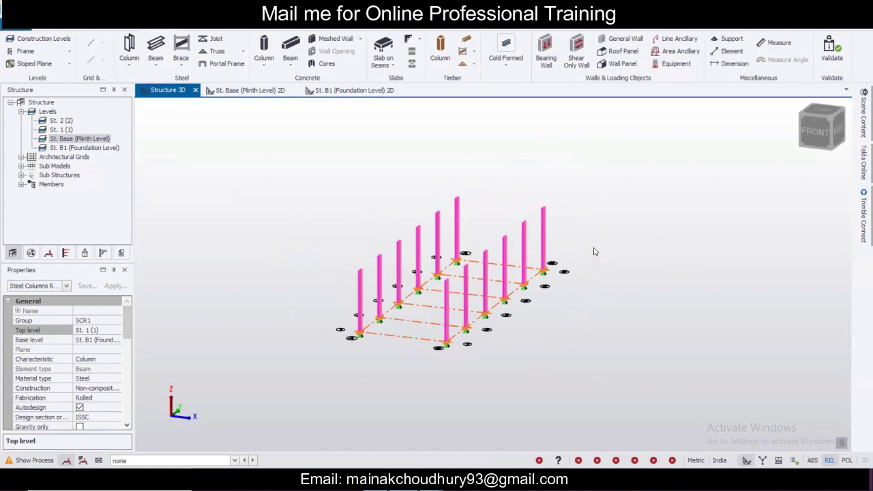
middle_click_drag(645, 258, 586, 260)
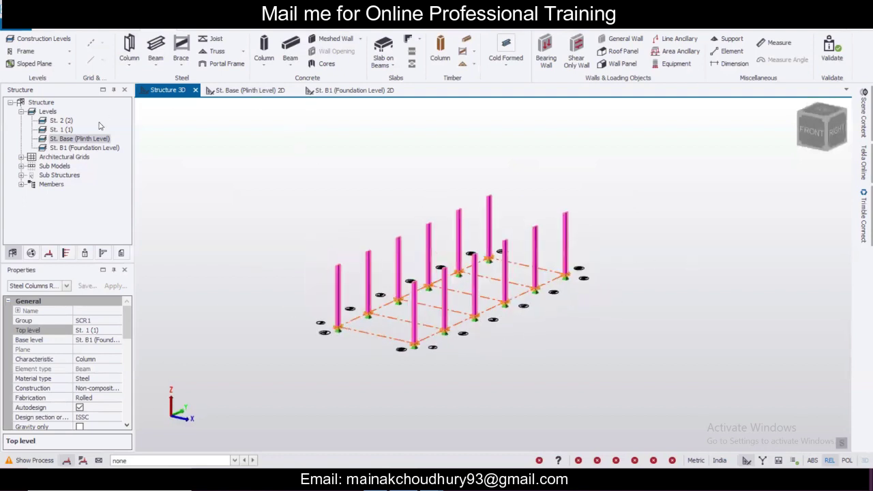
left_click(60, 129)
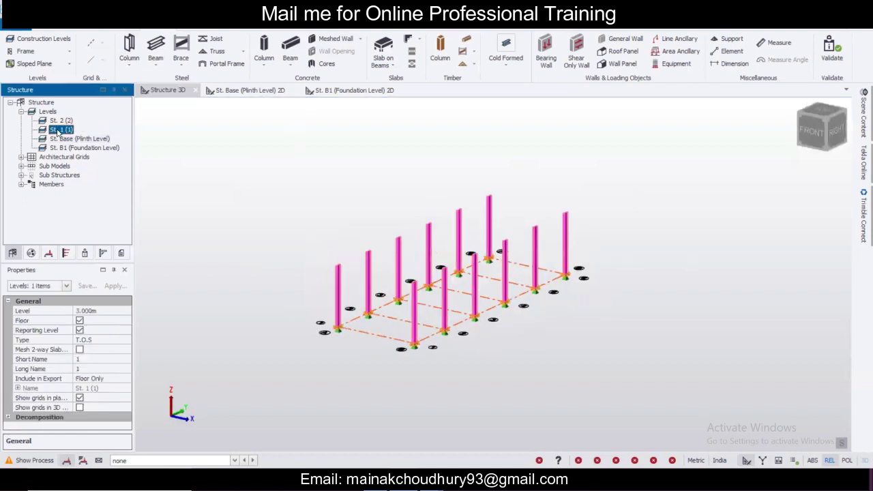
double_click(60, 130)
scroll(375, 164, "down", 3)
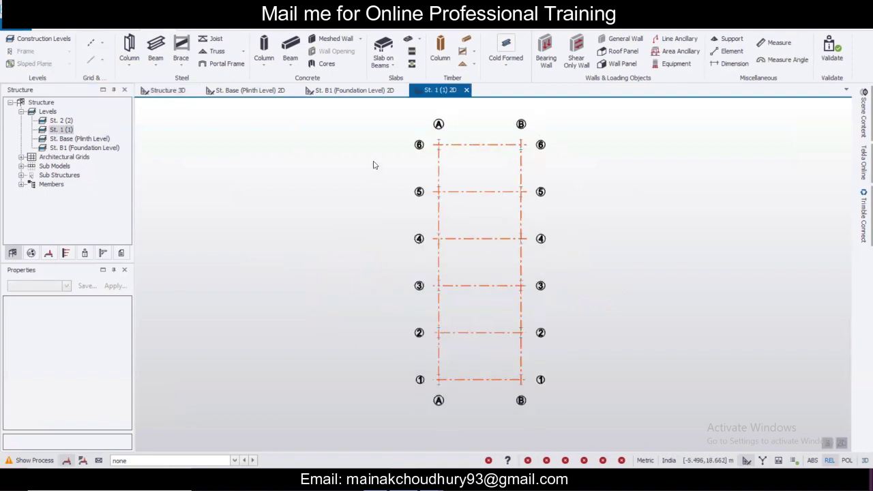
scroll(369, 127, "up", 1)
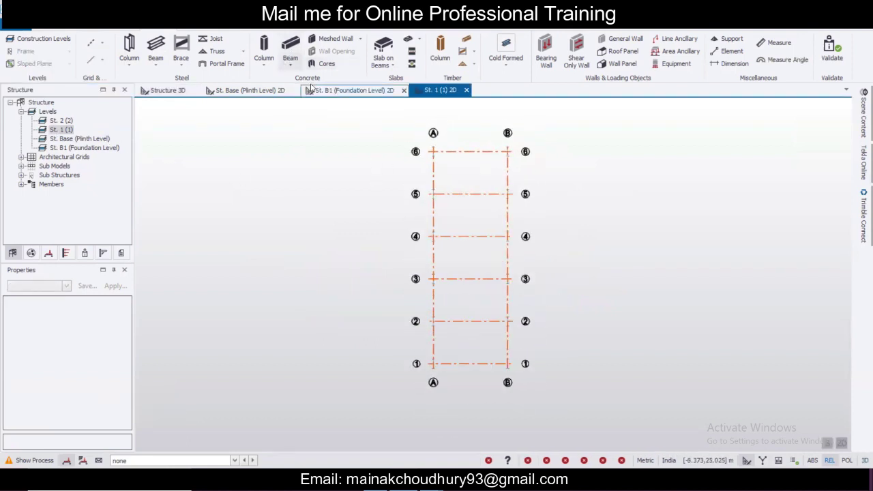
Start creating a rolled steel beam on the St. Base (Plinth Level) plan and set its grade to Fe 490.
left_click(231, 90)
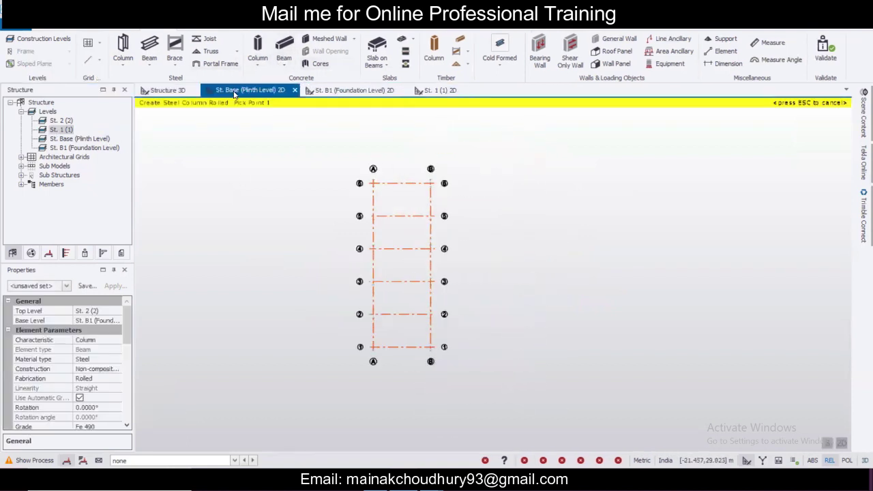
left_click(283, 66)
left_click(150, 64)
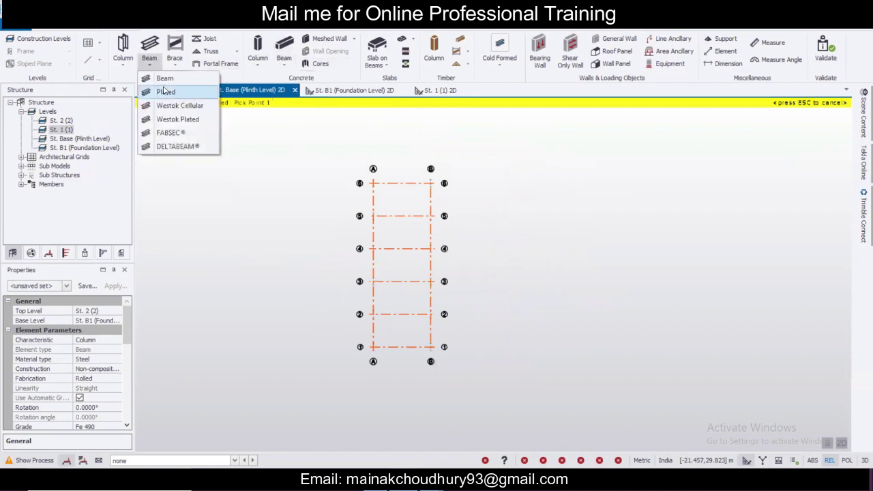
left_click(164, 90)
scroll(79, 382, "down", 2)
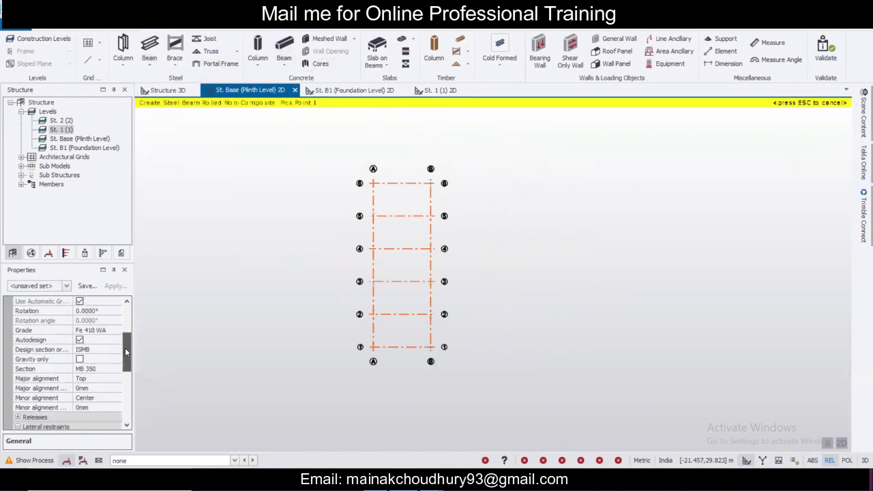
left_click(115, 332)
left_click(116, 331)
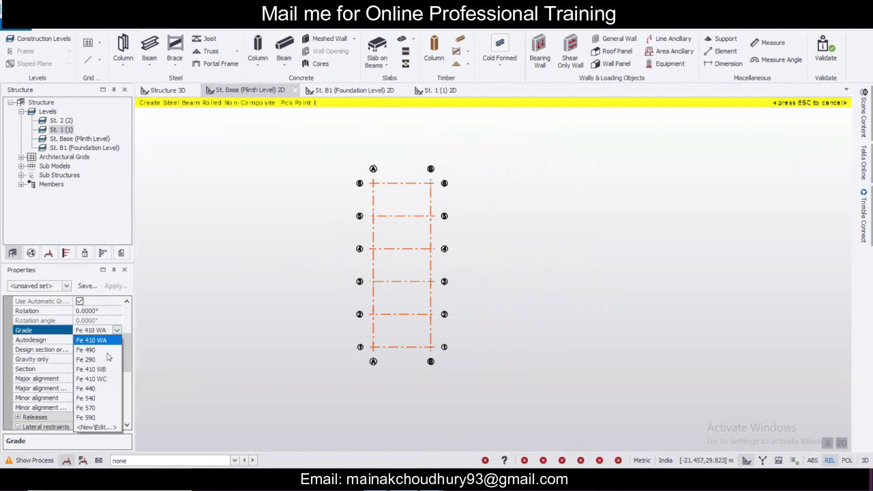
left_click(107, 350)
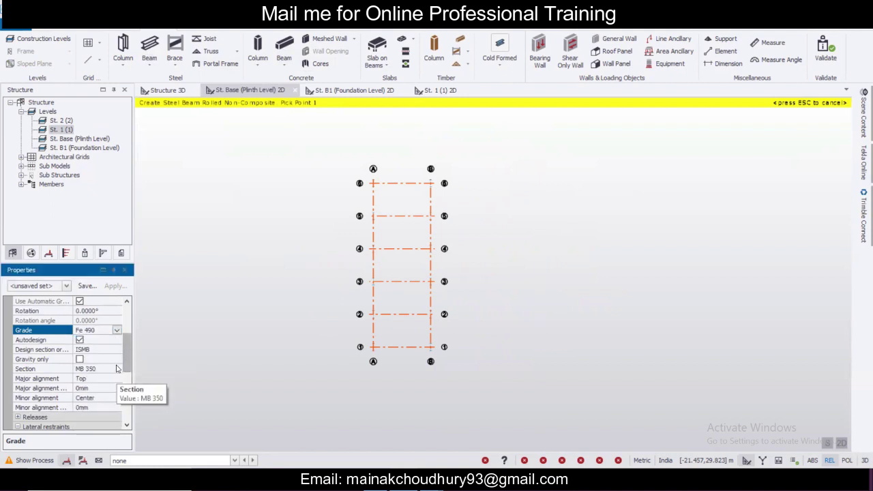
Place the plinth-level steel beams along all grid lines with one window around the whole grid and check them in 3D.
left_click_drag(331, 157, 473, 382)
left_click(168, 91)
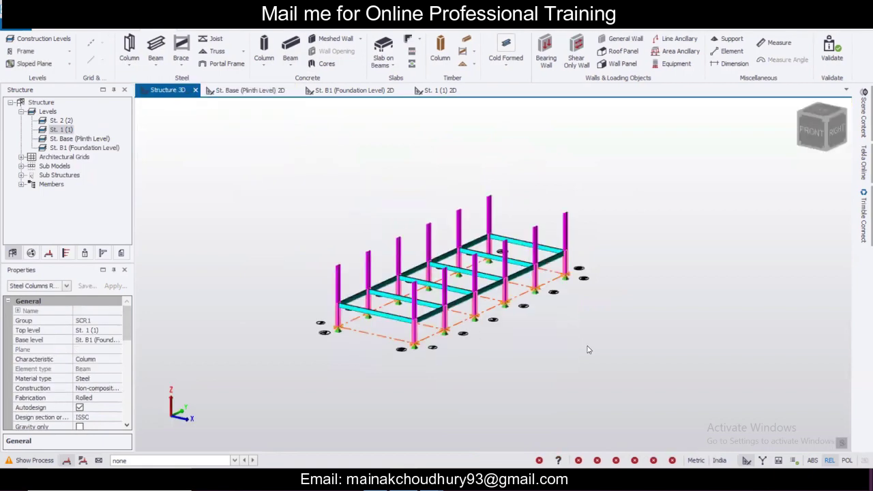
mouse_move(589, 349)
right_mouse_down()
mouse_move(425, 351)
mouse_move(657, 341)
mouse_move(626, 321)
mouse_move(562, 316)
mouse_move(659, 335)
mouse_move(586, 334)
right_mouse_up()
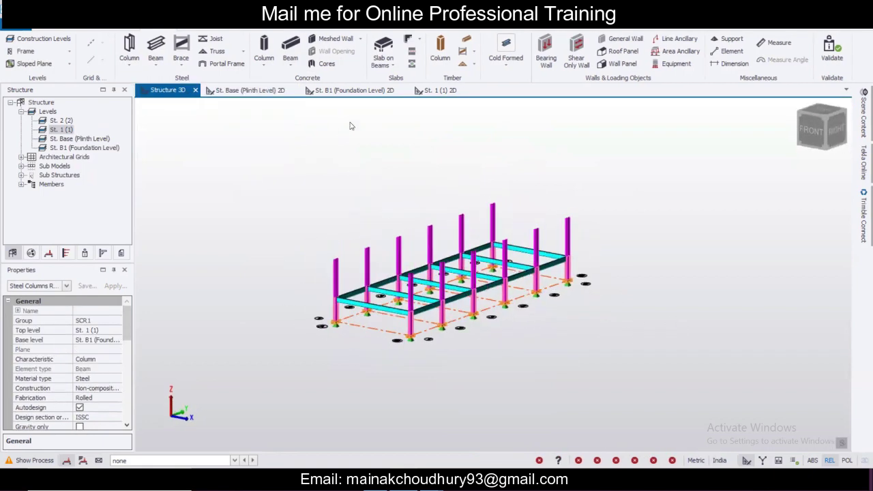
Place steel beams along all grid lines on the St. 1 (1) plan with one window and review the frame in 3D.
left_click(440, 90)
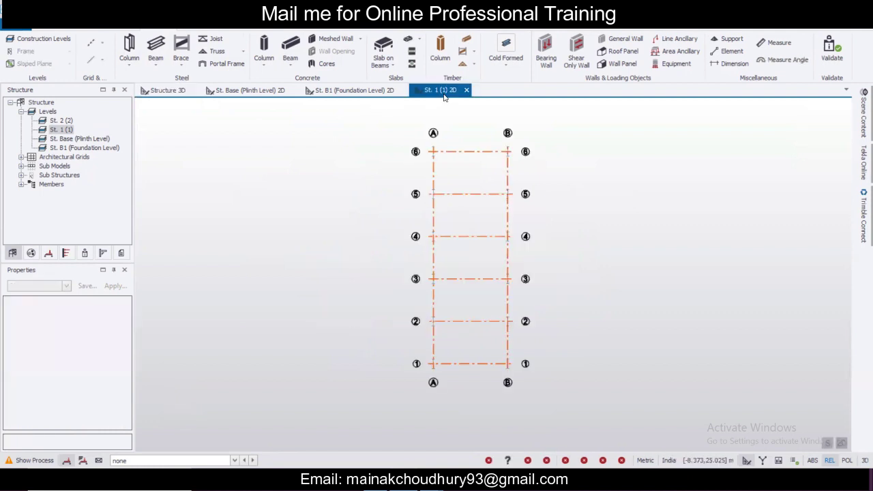
left_click(156, 65)
left_click(161, 51)
left_click_drag(401, 129, 582, 423)
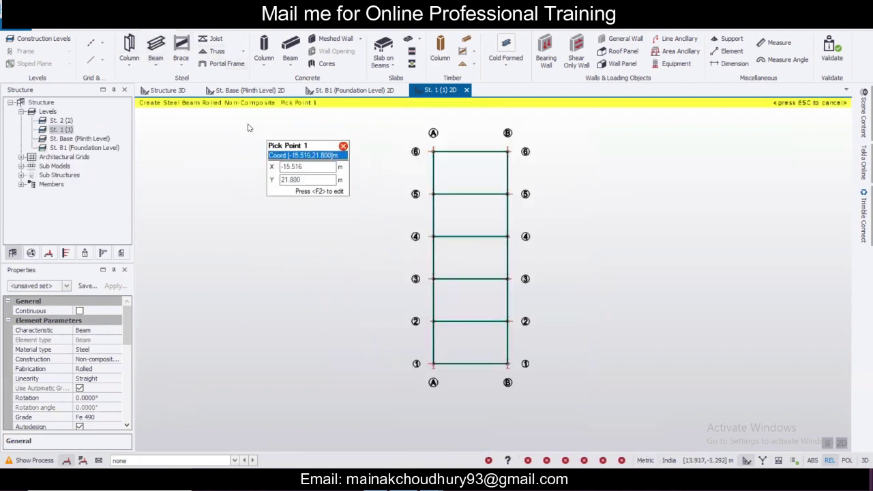
left_click(167, 90)
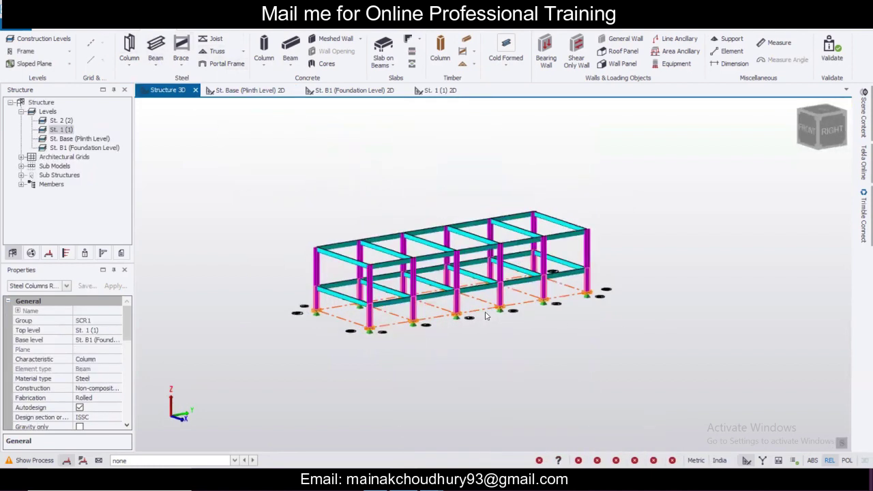
mouse_move(523, 292)
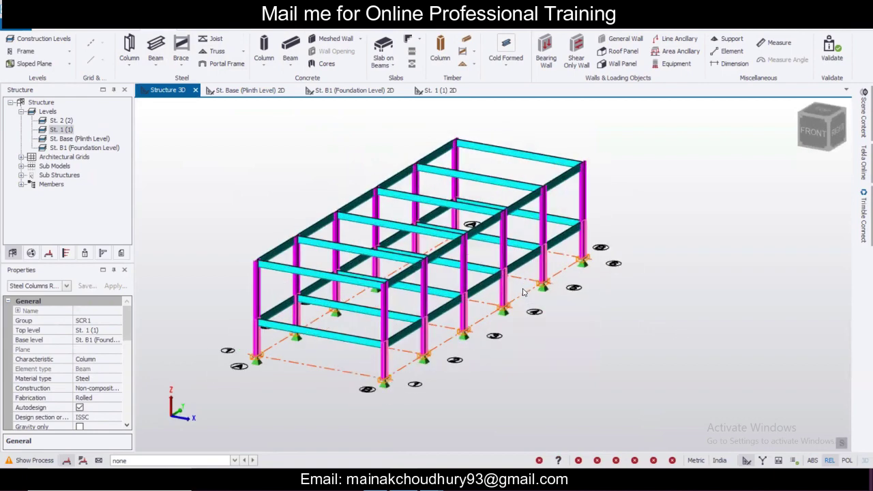
mouse_move(341, 254)
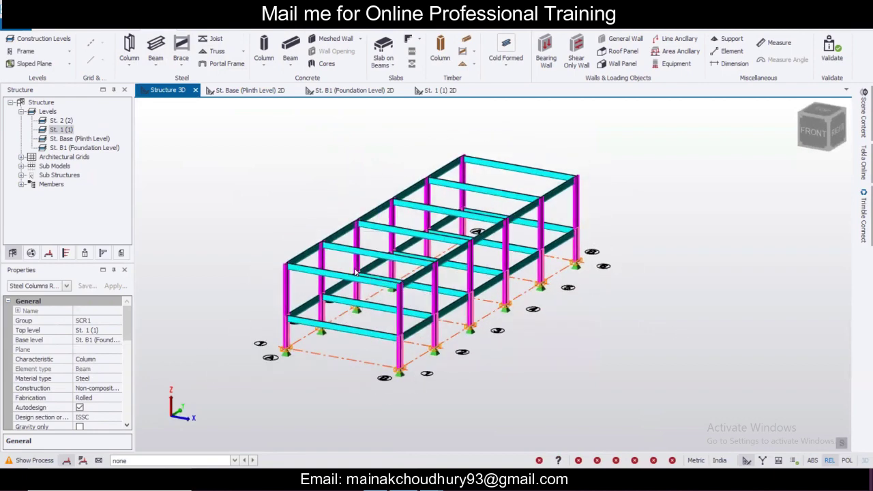
mouse_move(473, 220)
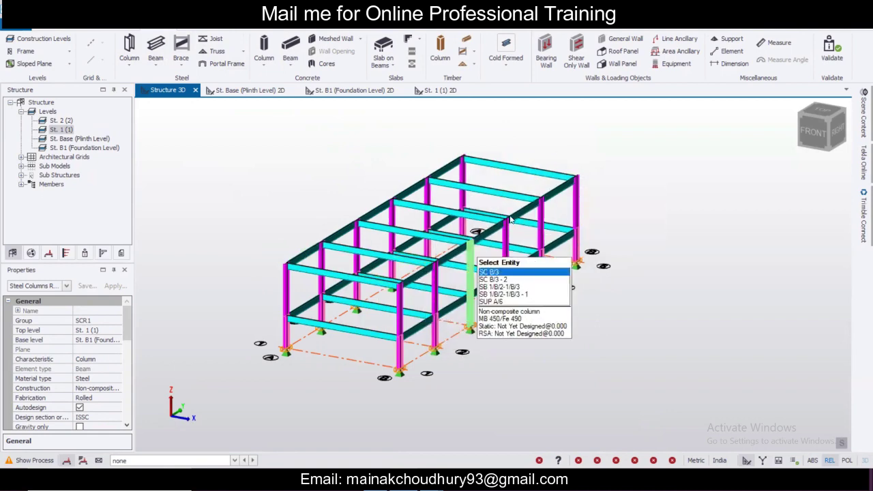
mouse_move(480, 246)
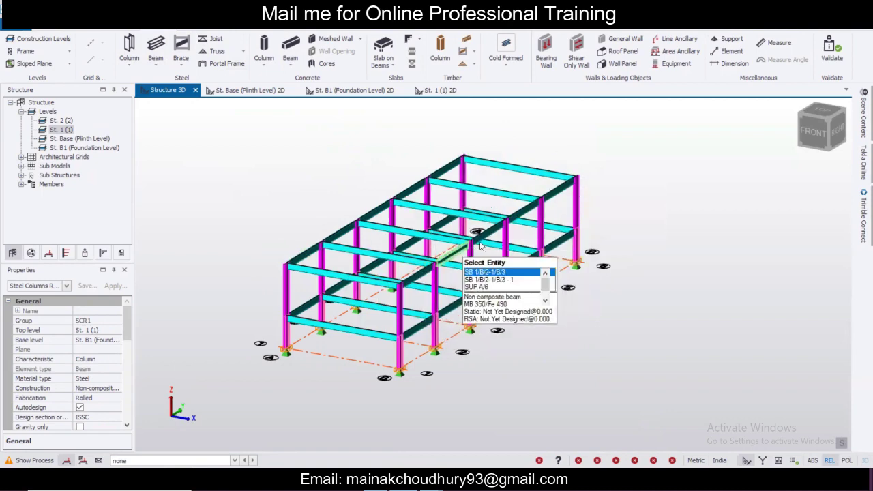
In the construction levels, set level 1's type to S.S.L with a slab thickness of 150 mm.
left_click(36, 39)
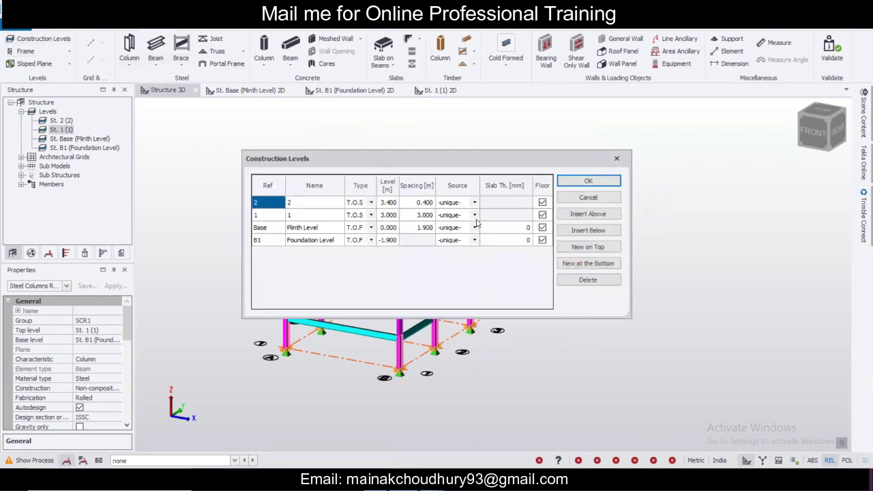
left_click(475, 215)
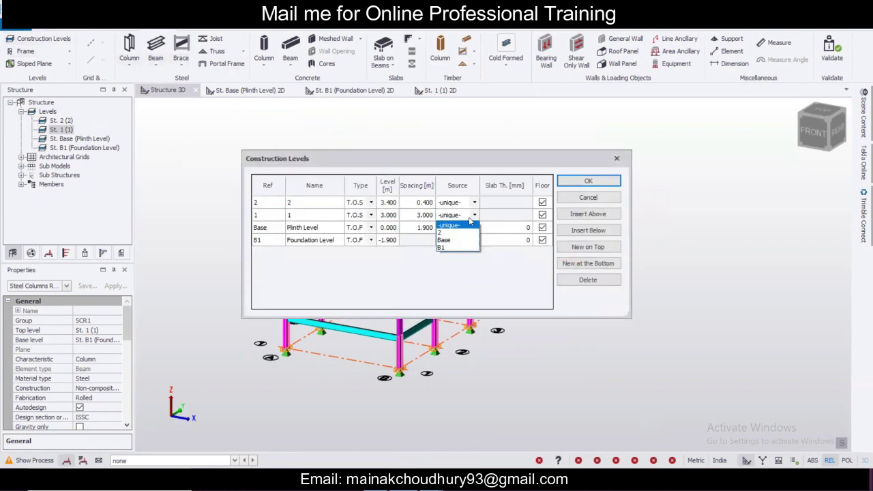
left_click(475, 216)
left_click(371, 215)
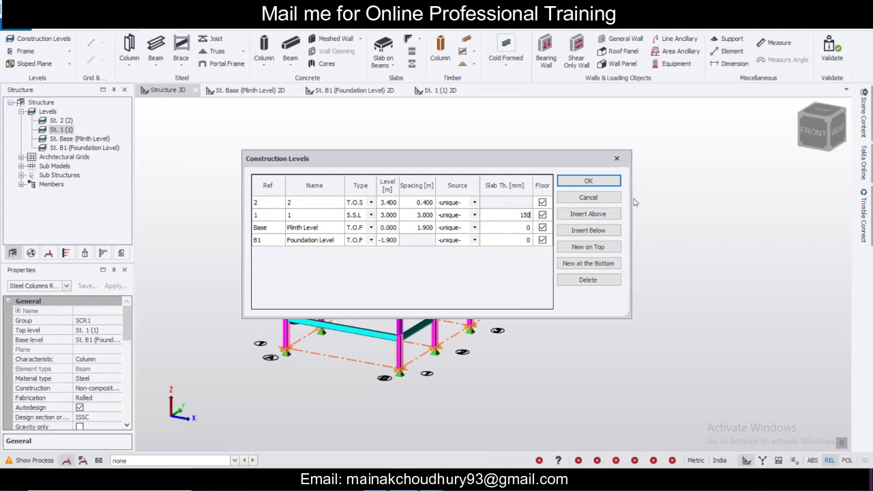
left_click(609, 182)
On the St. 1 (1) plan, create slab on beams in all five bays between grid lines 1 and 6 and check them in 3D.
left_click(437, 90)
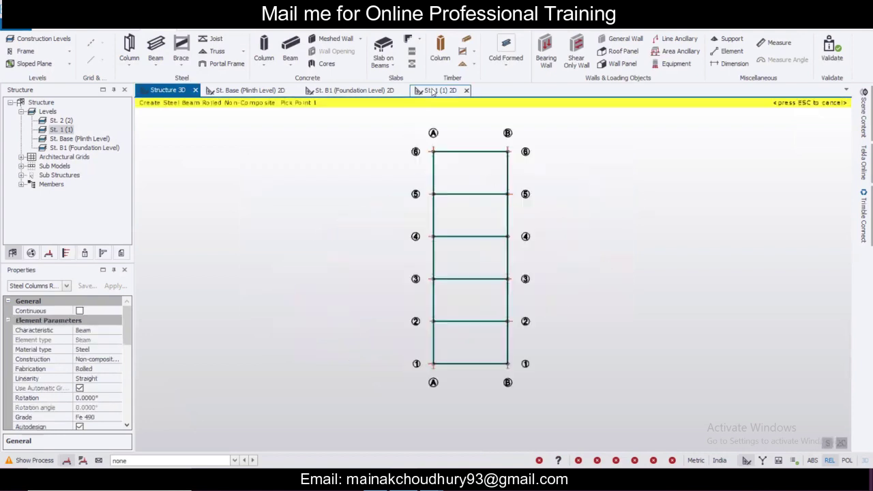
left_click(385, 65)
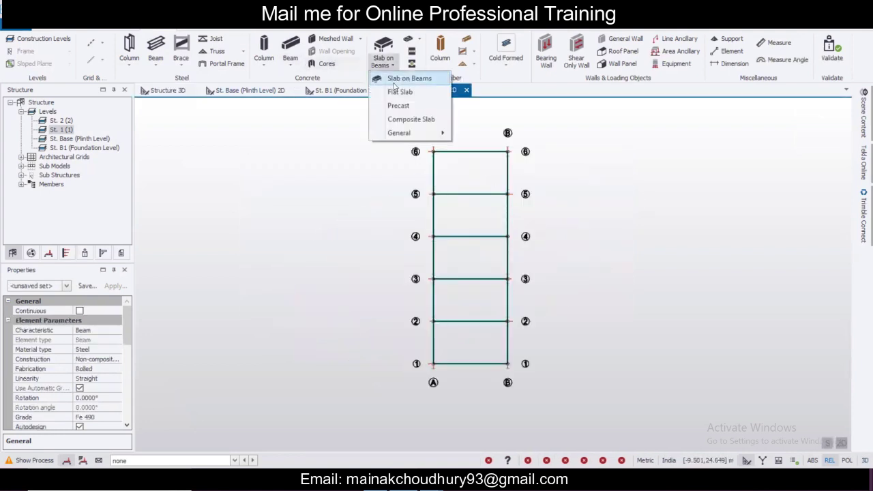
left_click(396, 79)
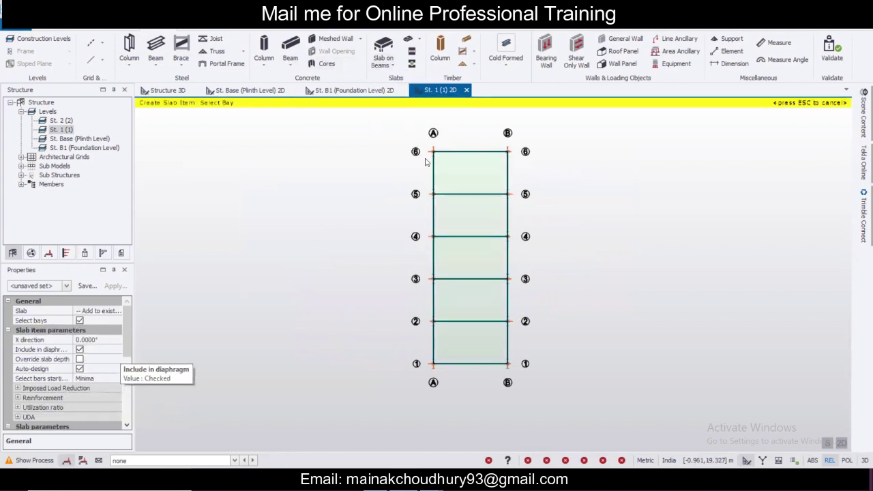
left_click(474, 171)
left_click(475, 215)
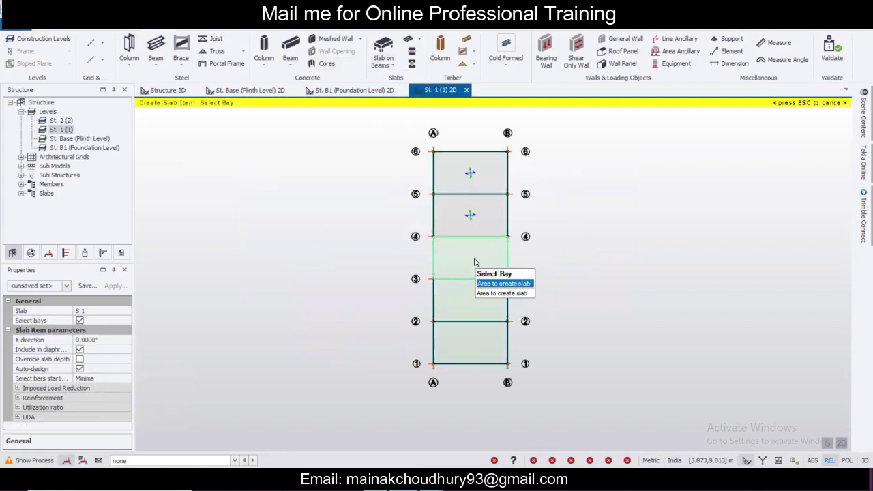
left_click(474, 256)
left_click(475, 302)
left_click(471, 342)
left_click(163, 90)
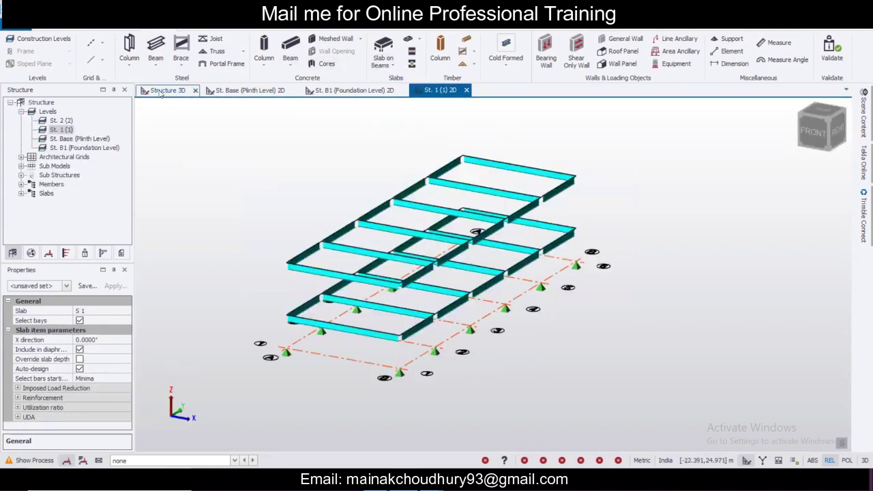
right_click_drag(622, 304, 670, 297)
middle_click_drag(657, 298, 629, 273)
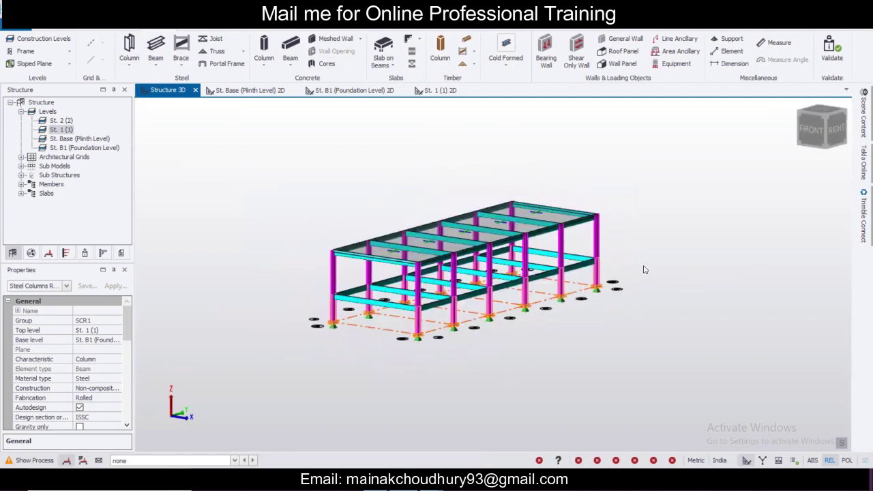
middle_click_drag(306, 230, 440, 277)
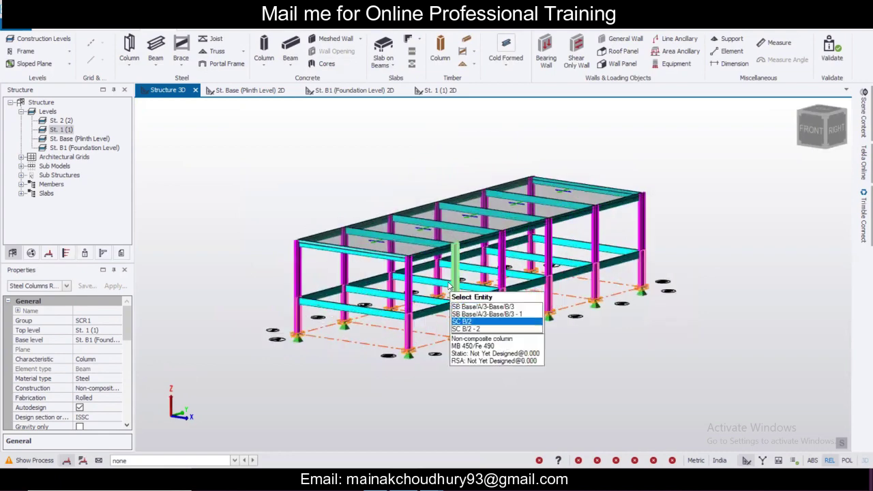
Delete all supports, slab items, steel columns, steel beams and base plates, leaving only the architectural grid lines.
left_click_drag(274, 164, 722, 403)
key("Delete")
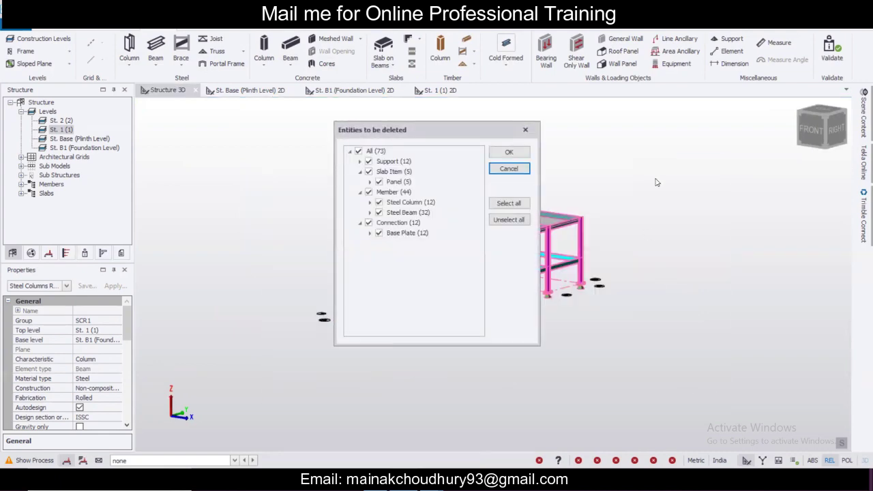
left_click(509, 152)
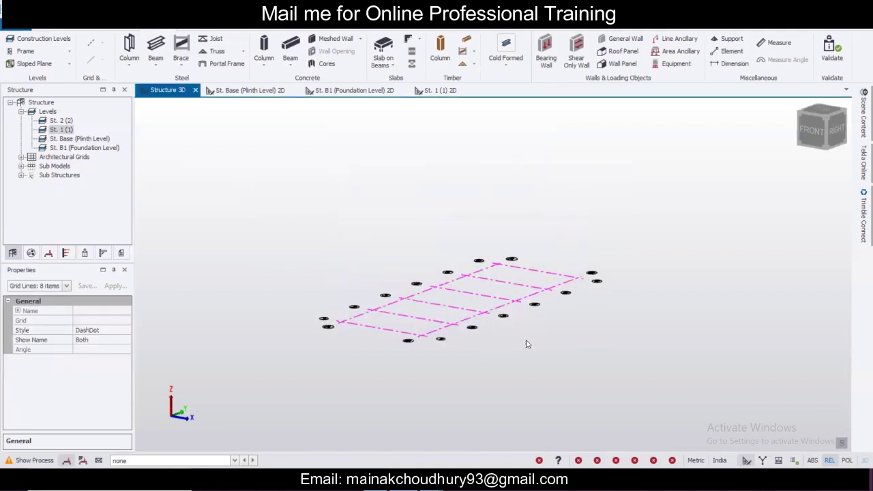
middle_click_drag(526, 344, 571, 333)
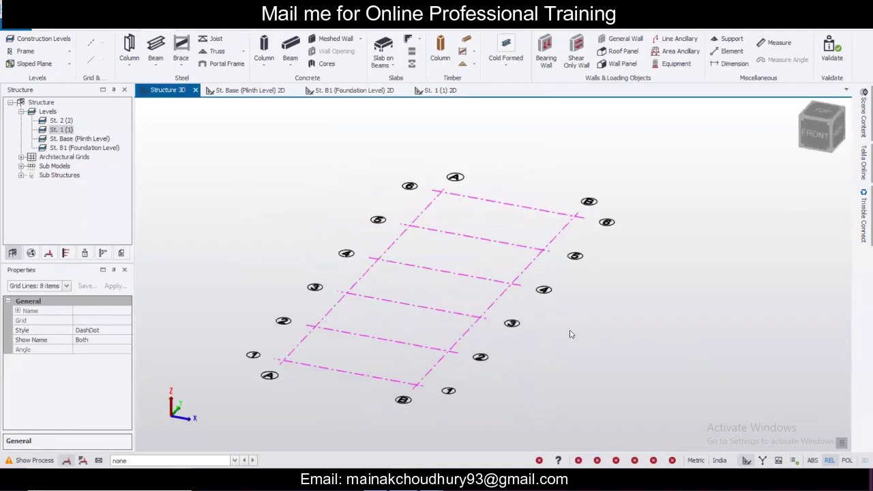
Set the type of construction level 1 to T.O.S.
left_click(65, 43)
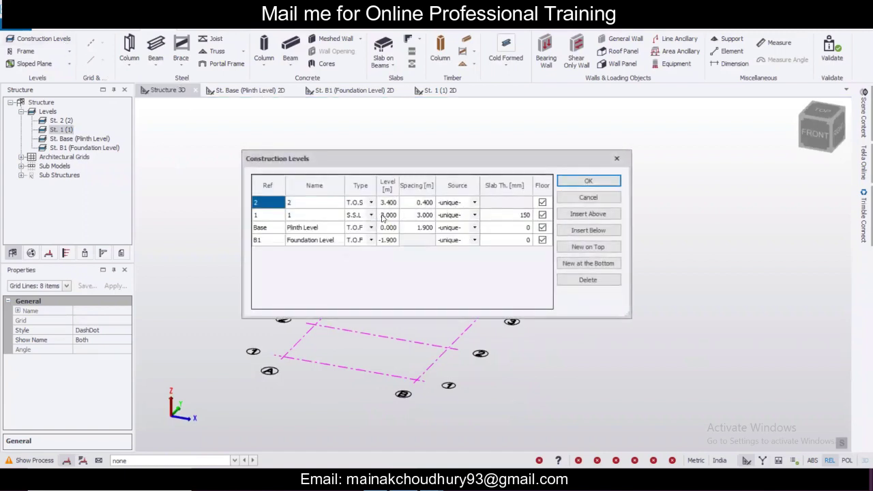
left_click(372, 215)
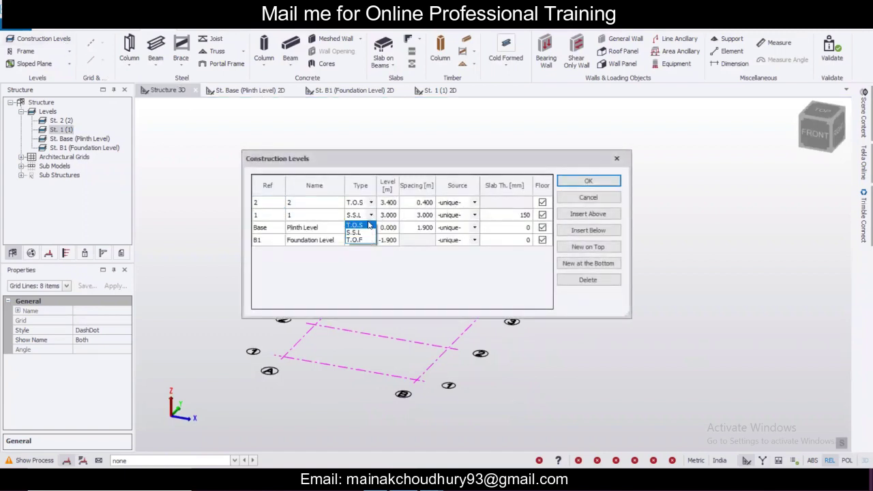
left_click(366, 225)
left_click(588, 181)
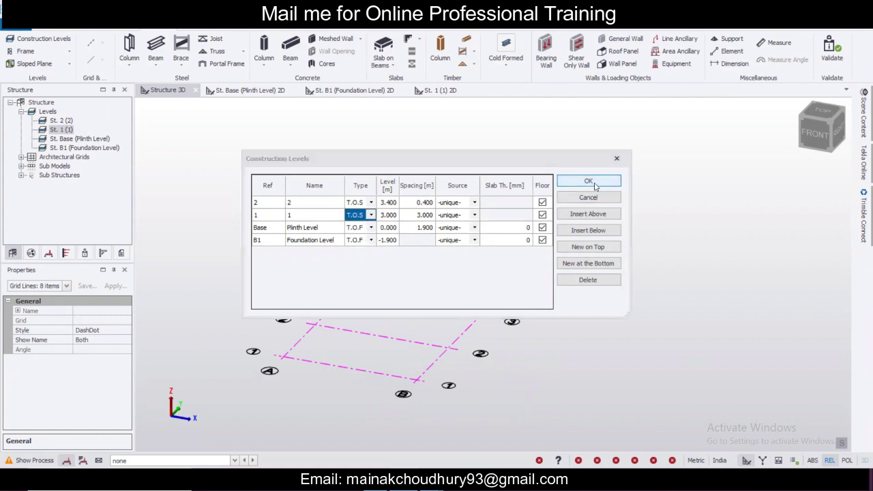
On the St. Base (Plinth Level) plan, place rolled steel columns at all grid intersections with one window and check them in 3D.
mouse_move(414, 380)
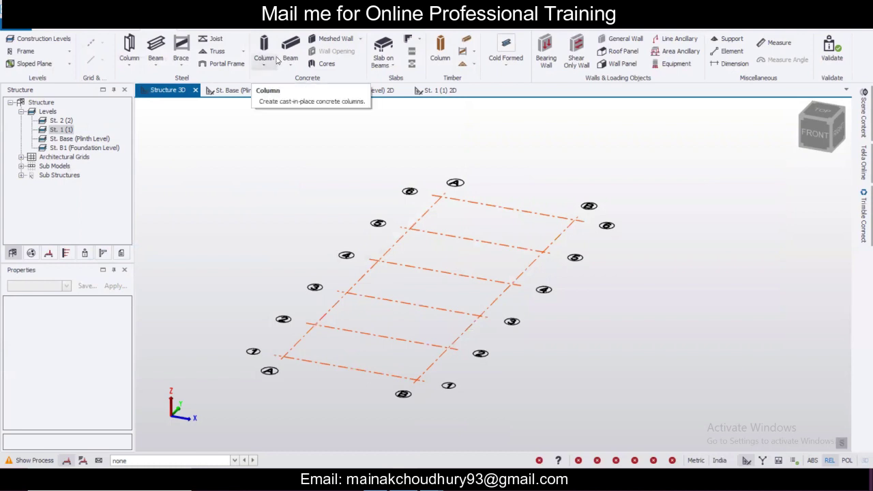
left_click(129, 45)
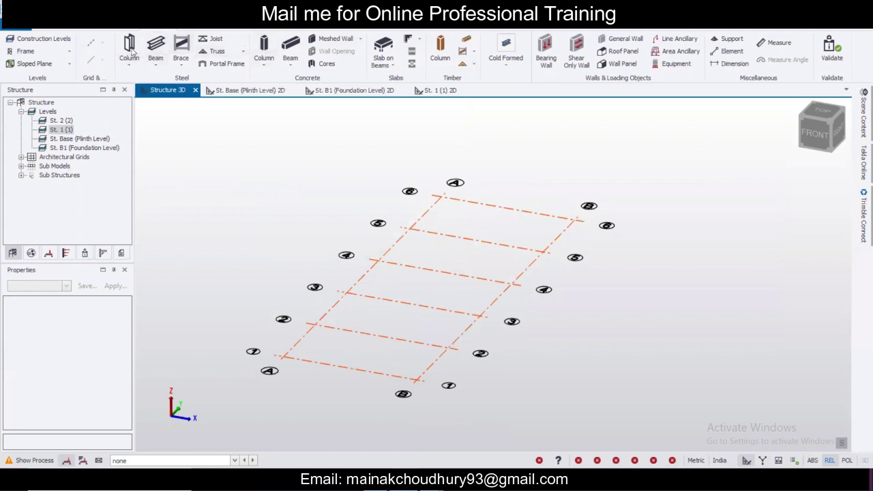
left_click(249, 90)
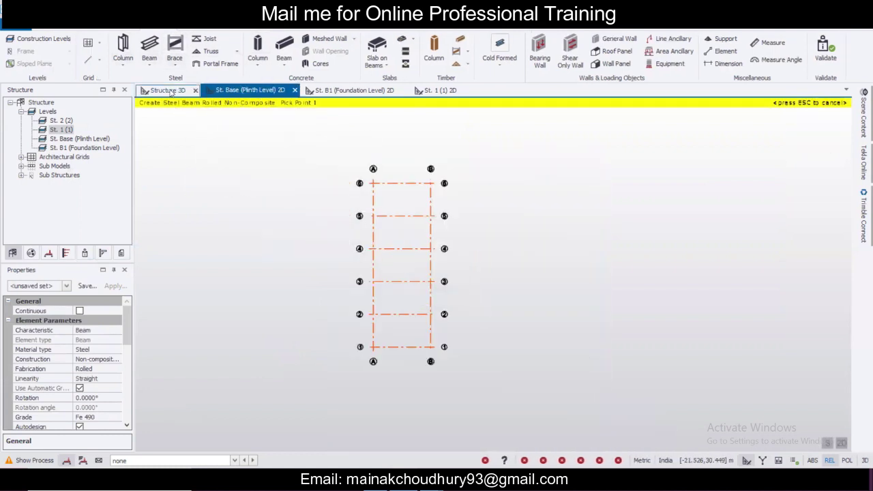
left_click(167, 90)
left_click(247, 92)
left_click_drag(298, 136, 564, 417)
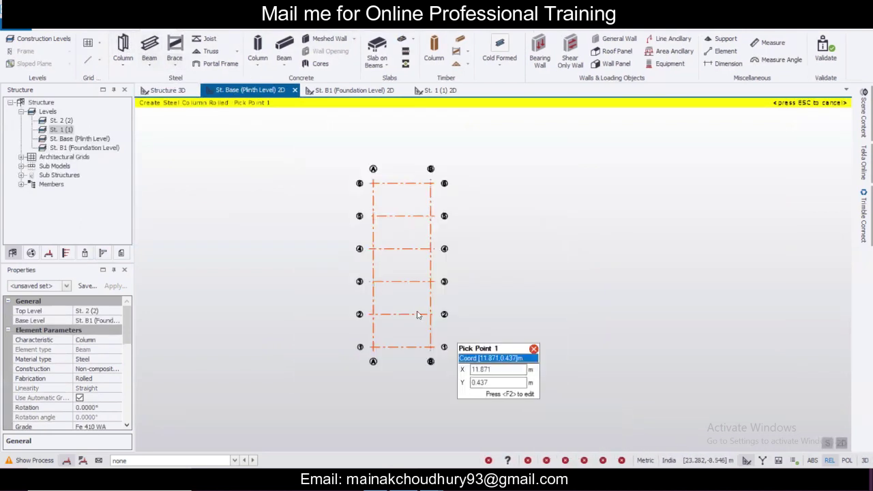
left_click(154, 92)
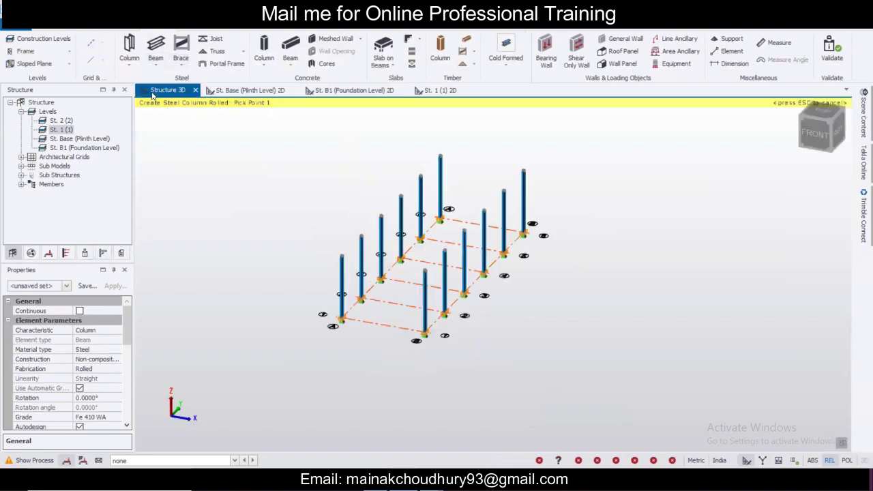
Place rolled steel beams along all grid lines on the plinth level plan with one window and return to the 3D view.
left_click(218, 92)
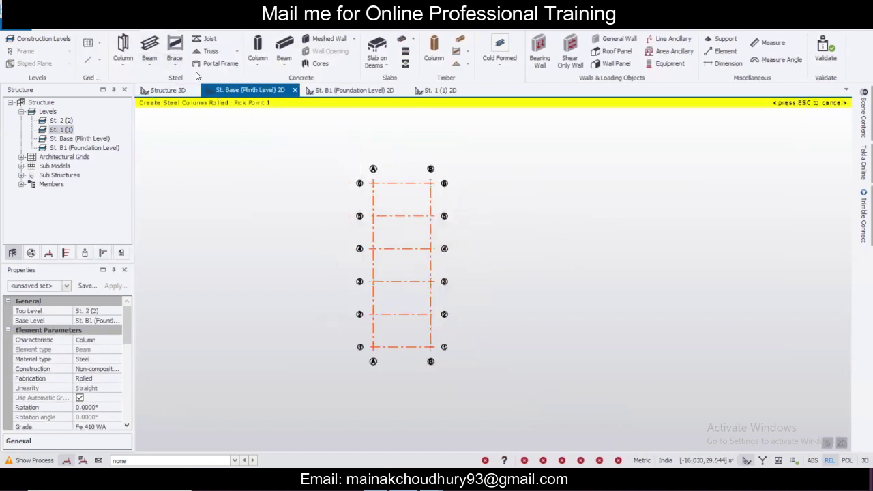
left_click(149, 48)
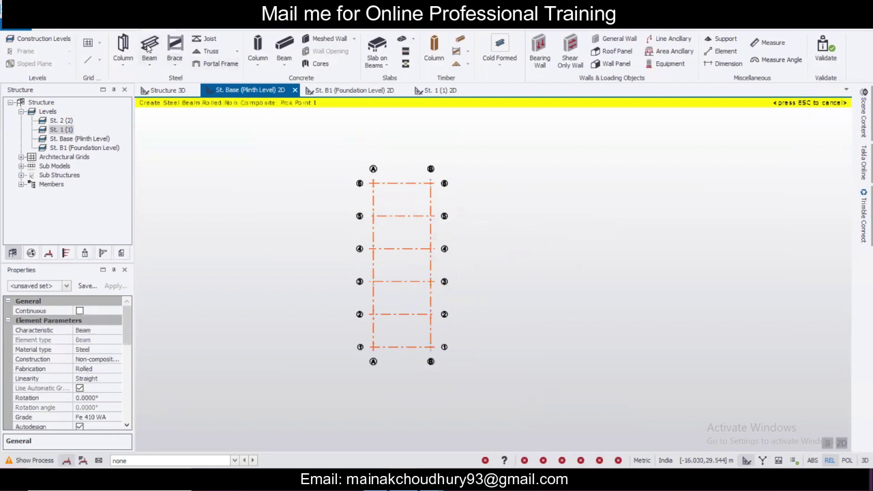
left_click_drag(295, 139, 609, 408)
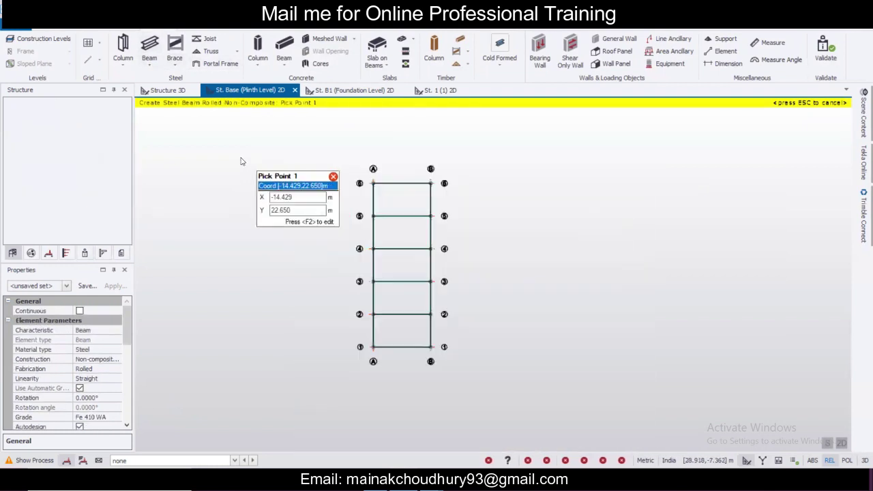
left_click(170, 93)
key("Escape")
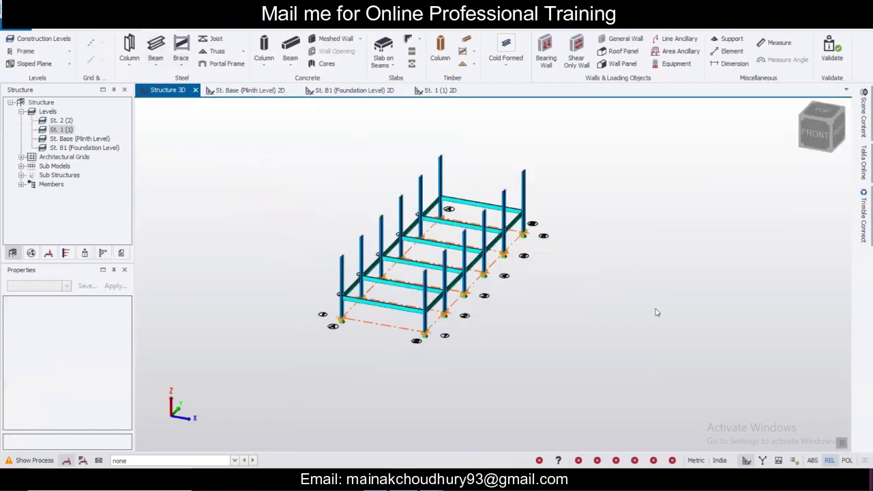
Set the top level of all steel columns to St. 1 (1) and review the frame in 3D.
middle_click_drag(655, 311, 384, 268)
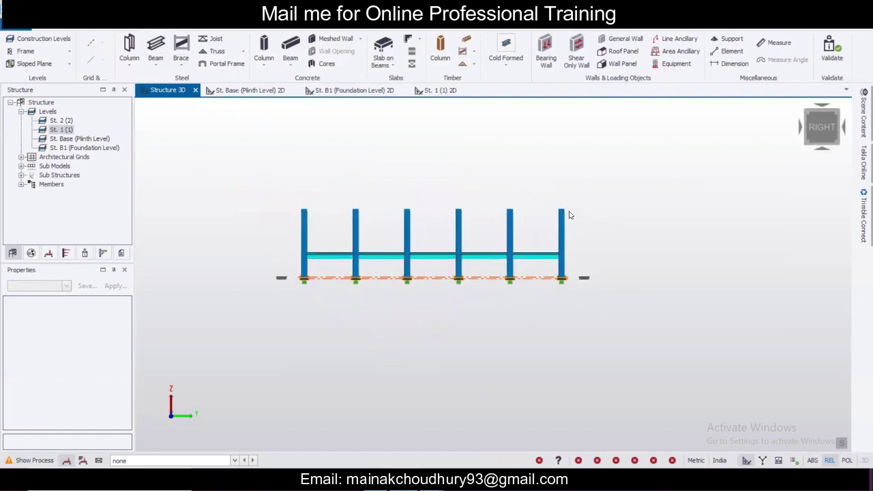
left_click_drag(582, 230, 251, 167)
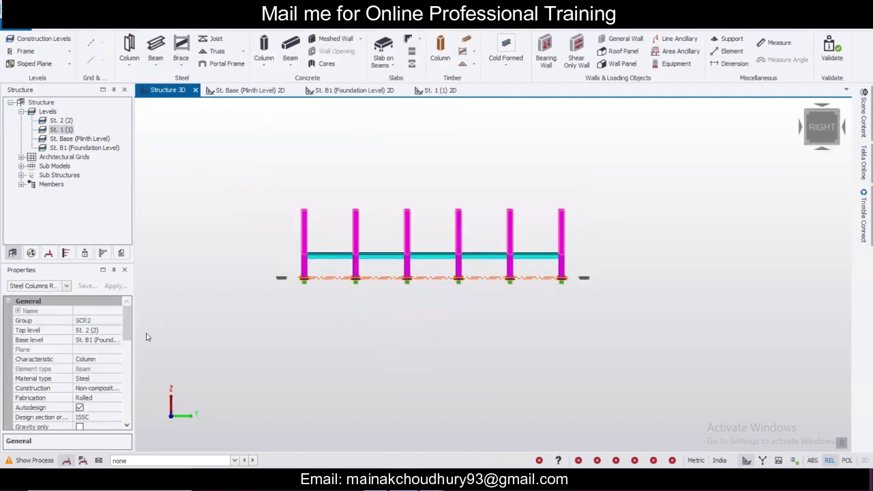
mouse_move(127, 328)
left_mouse_down()
mouse_move(127, 343)
mouse_move(125, 311)
left_mouse_up()
left_click(116, 332)
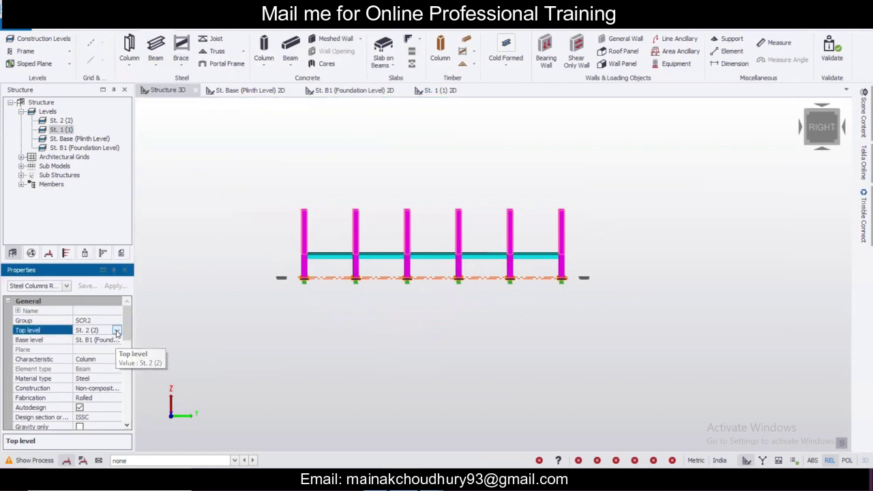
left_click(117, 330)
left_click(105, 351)
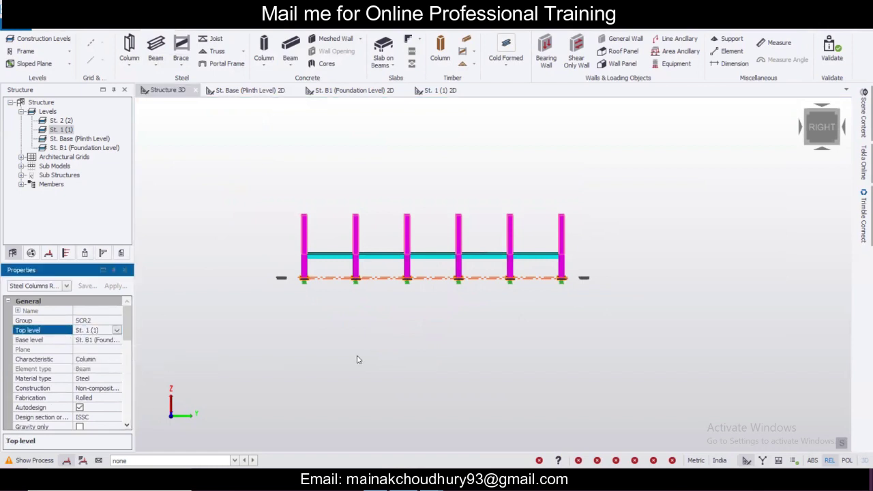
middle_click_drag(357, 356, 603, 344)
scroll(348, 227, "up", 3)
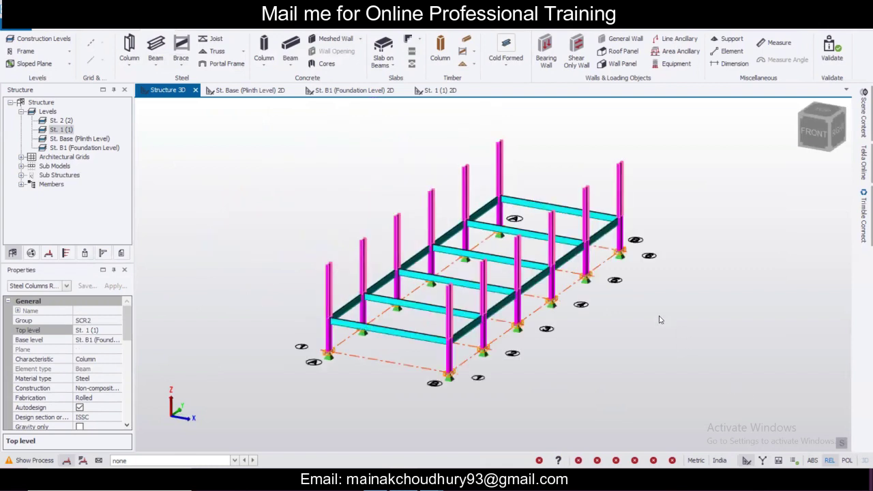
key("Escape")
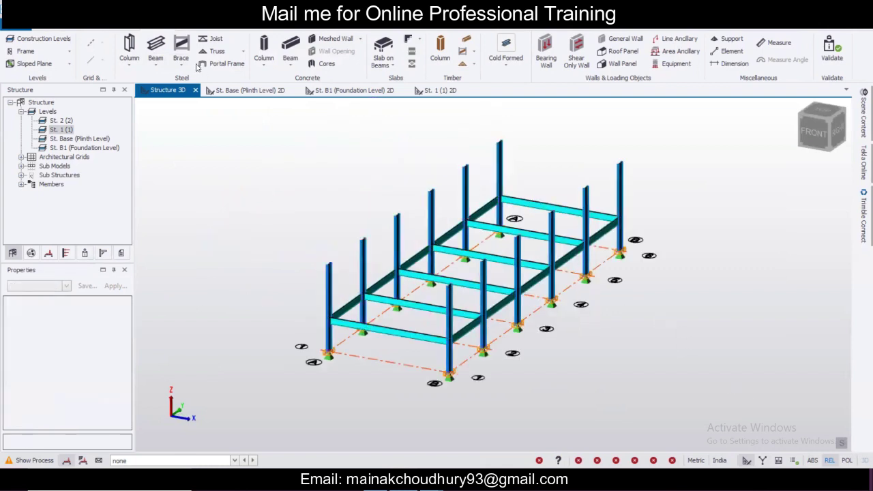
Start creating a steel truss, preview several of the available shapes and choose Sloped Truss.
left_click(216, 51)
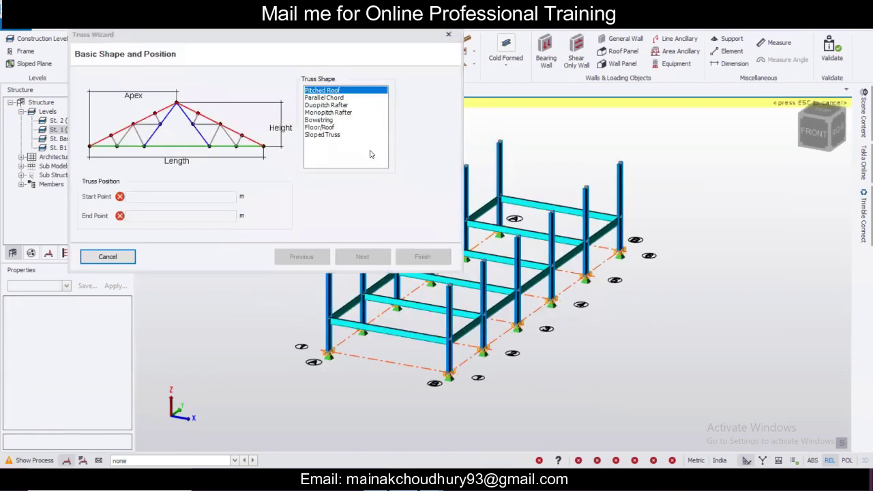
left_click(322, 98)
left_click(321, 112)
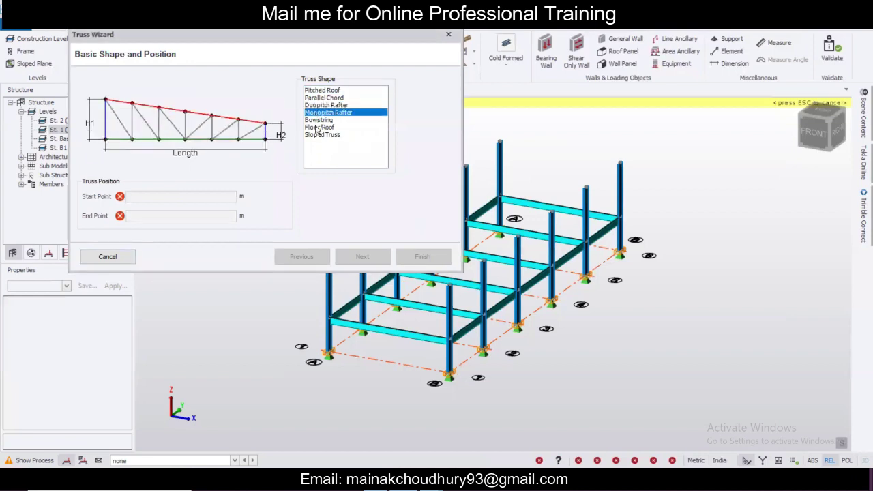
left_click(315, 128)
left_click(318, 135)
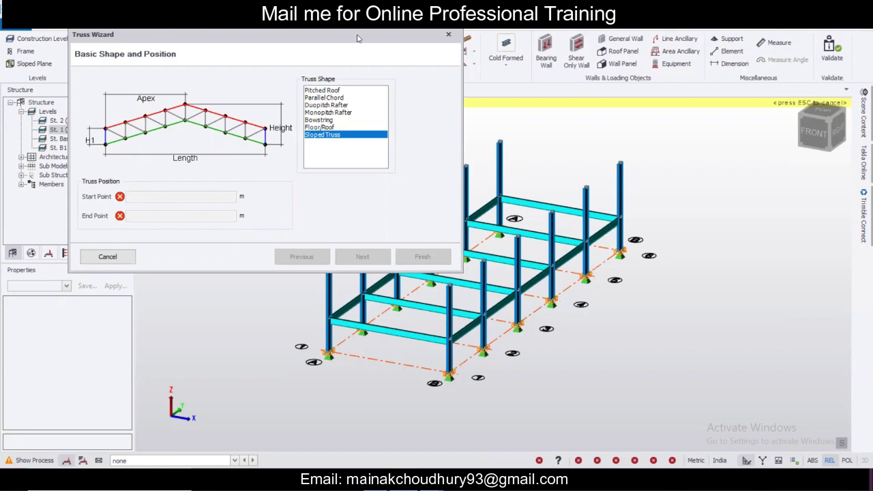
Span the sloped truss from the column top at A/1 to the column top at B/1 and proceed to the path and alignment settings.
left_click_drag(355, 38, 77, 107)
left_click(329, 263)
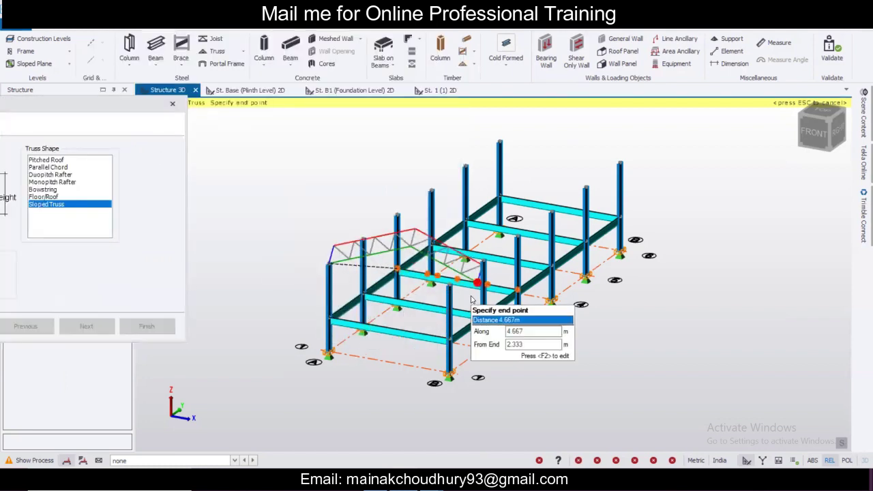
left_click(455, 288)
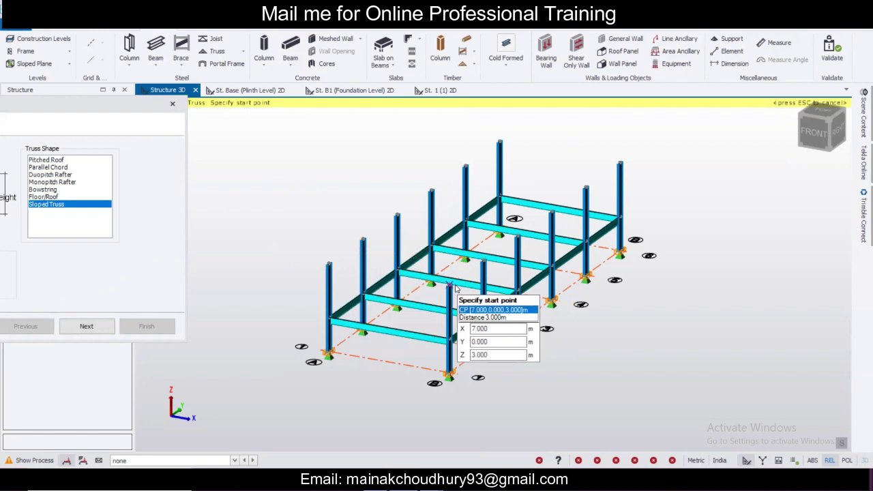
left_click_drag(125, 108, 377, 74)
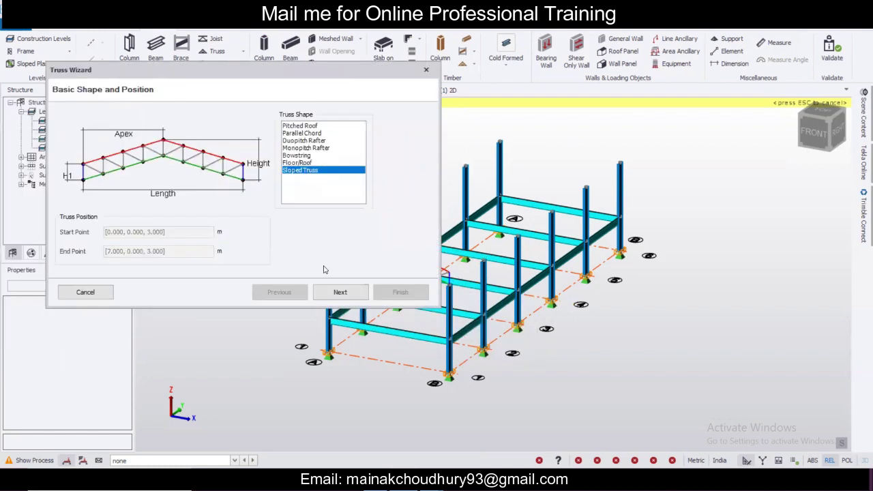
left_click(349, 294)
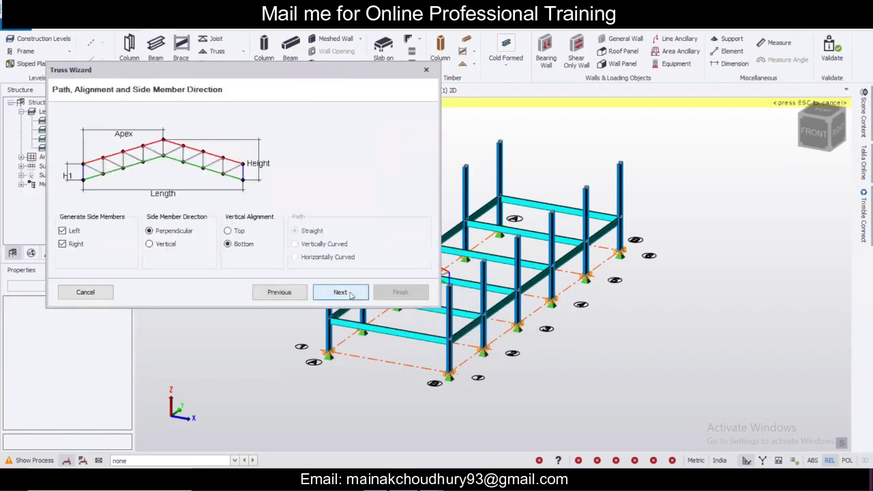
Proceed to the truss details and check the level spacings in the construction levels table without changing them.
left_click(351, 294)
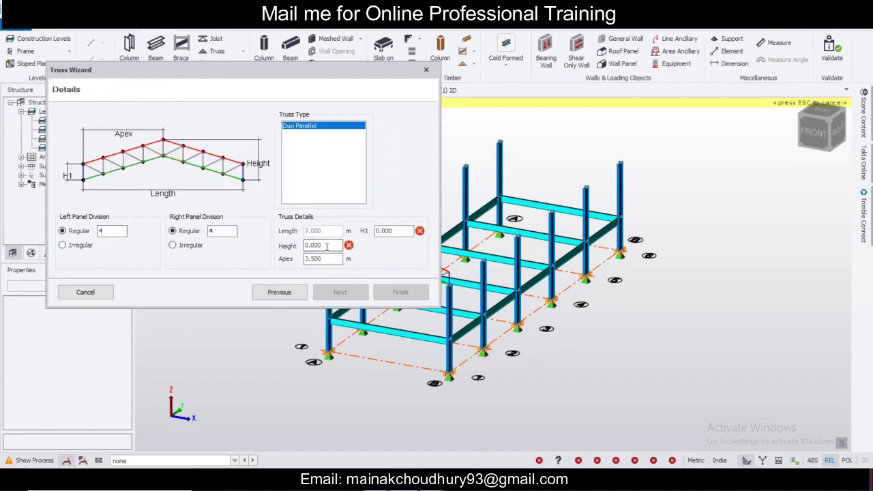
left_click_drag(334, 70, 468, 109)
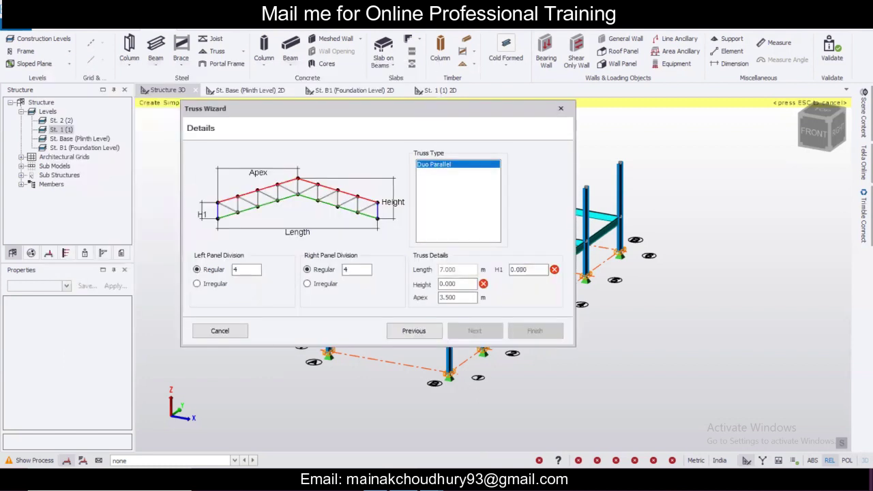
left_click(44, 39)
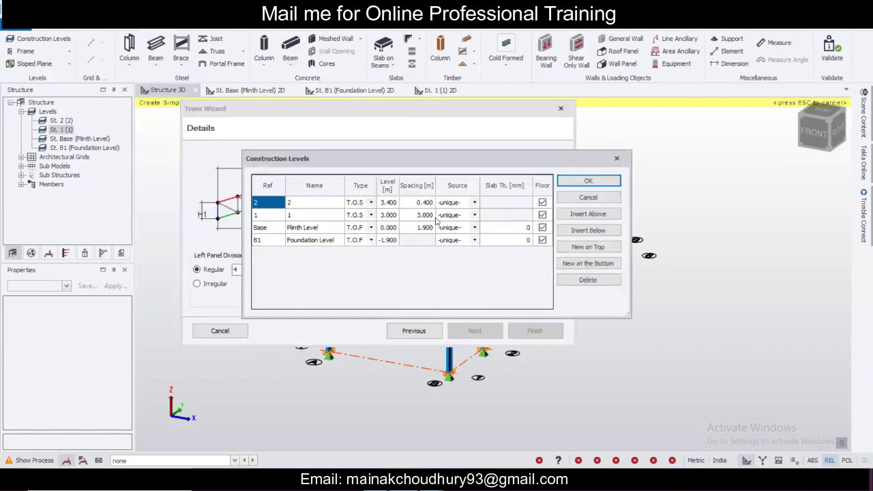
left_click(617, 158)
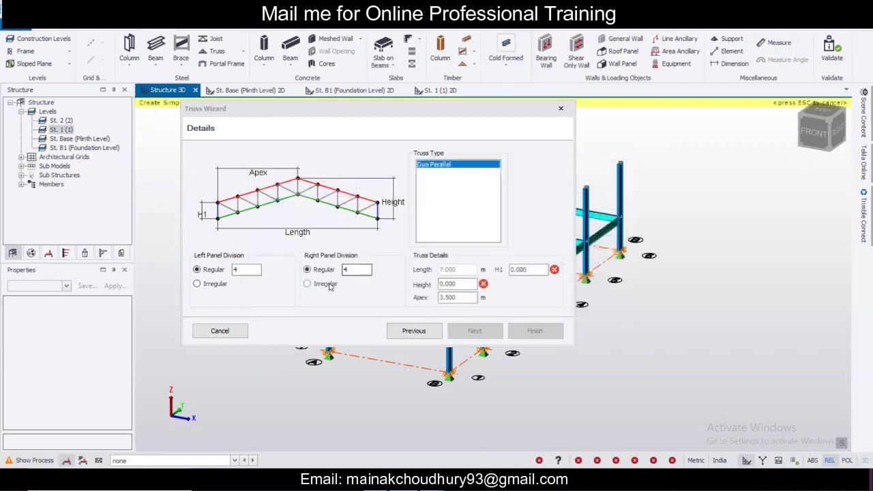
Set the end height H1 of the Duo Parallel truss to 0.4 m.
left_click(462, 285)
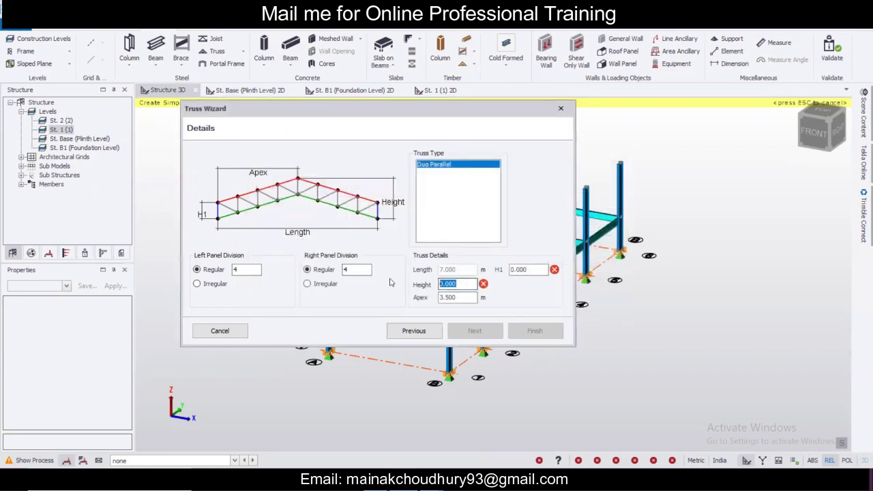
type("0.4")
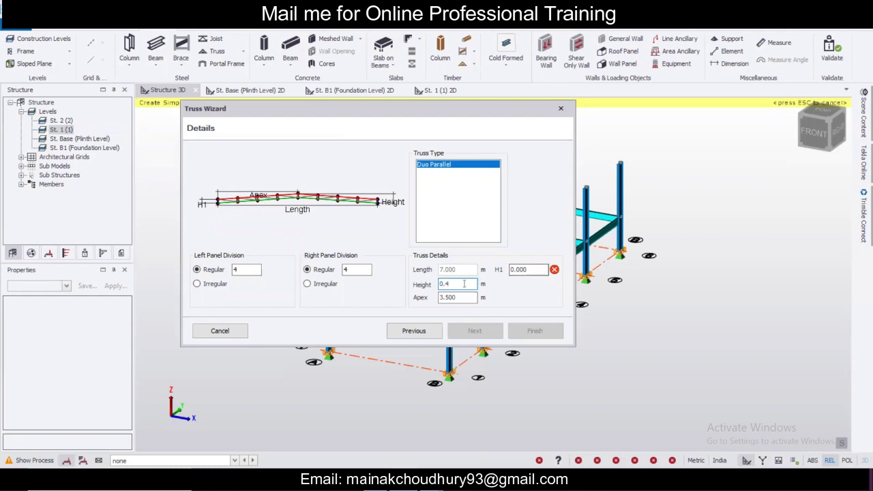
key("BackSpace")
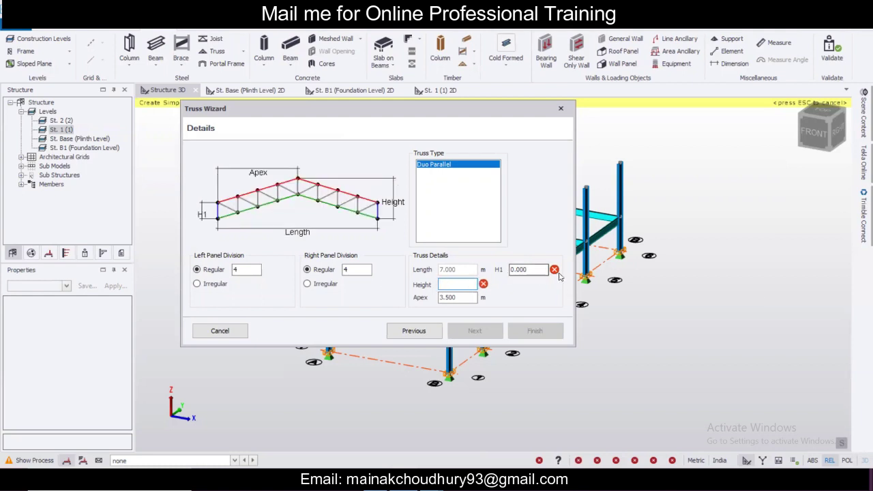
double_click(519, 269)
type("0.4")
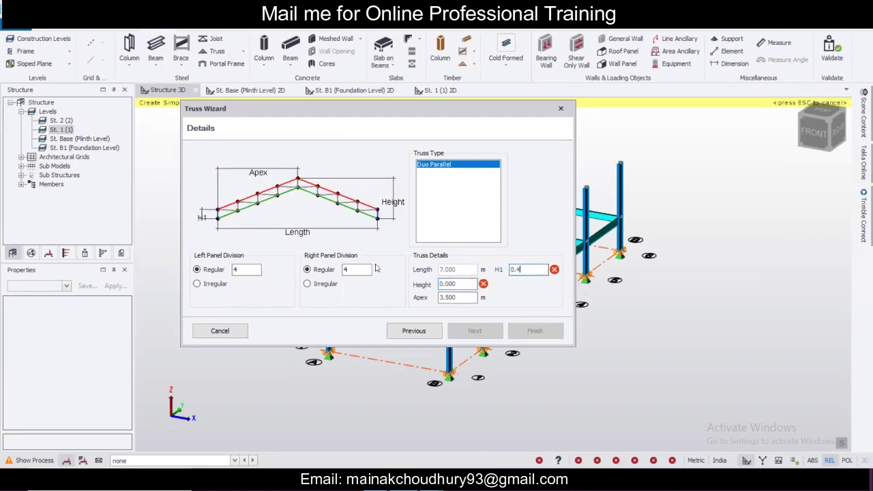
Try overall truss heights of 0.3 m, 1 m and 2 m against the truss preview.
double_click(454, 283)
type("0.3")
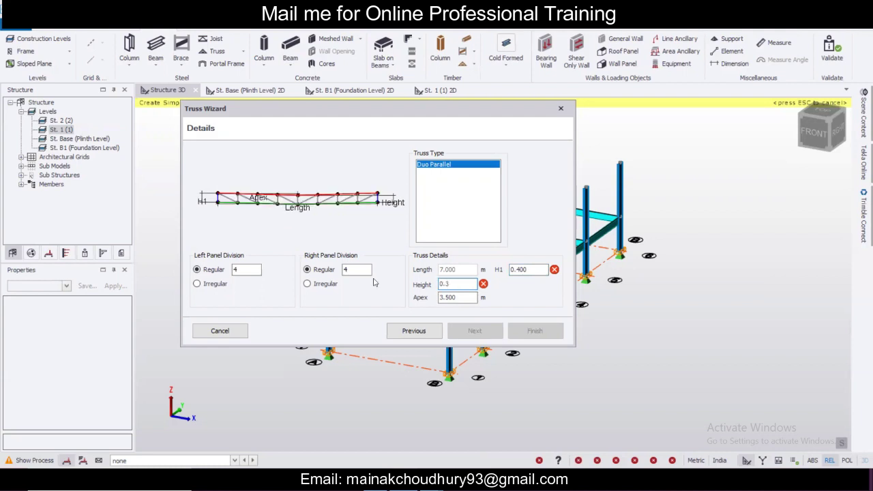
key("BackSpace")
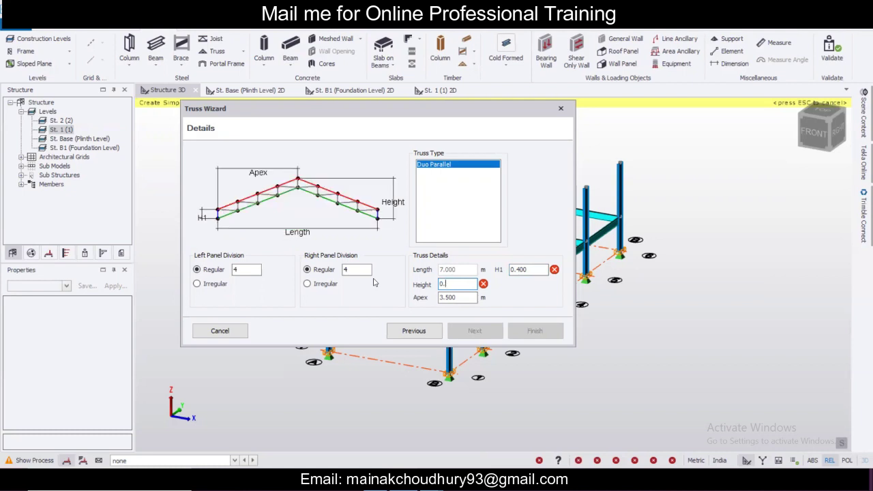
type("1")
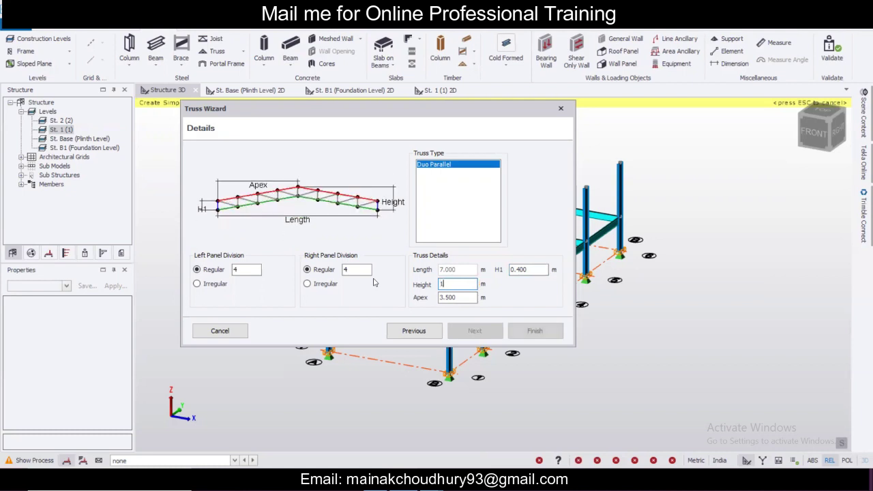
key("BackSpace")
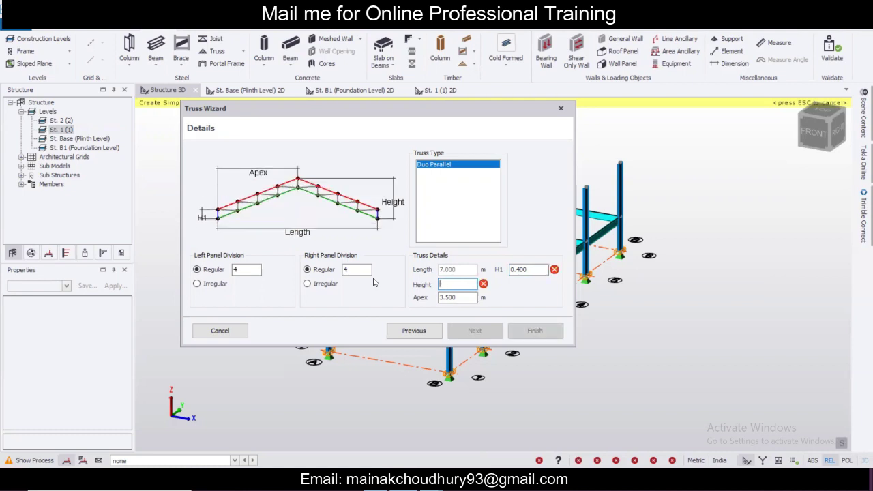
type("2")
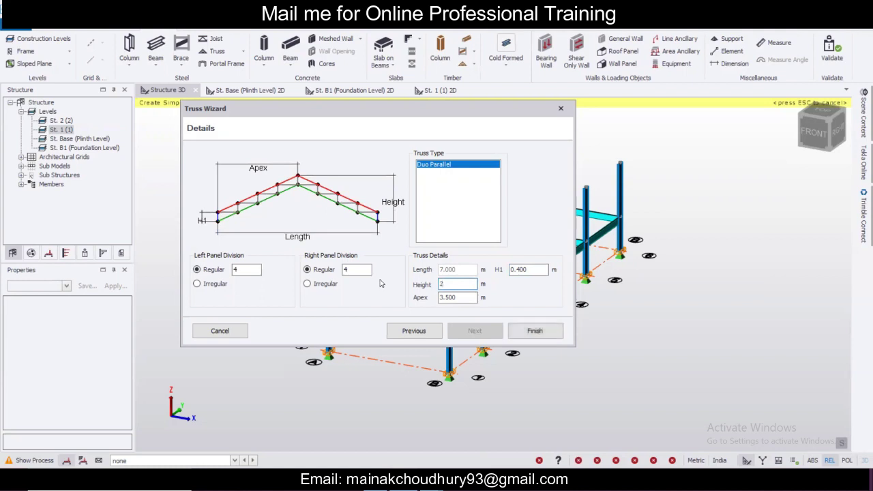
Set the overall truss height to 1.5 m, create the truss and inspect it in the 3D view.
key("BackSpace")
type("1.5")
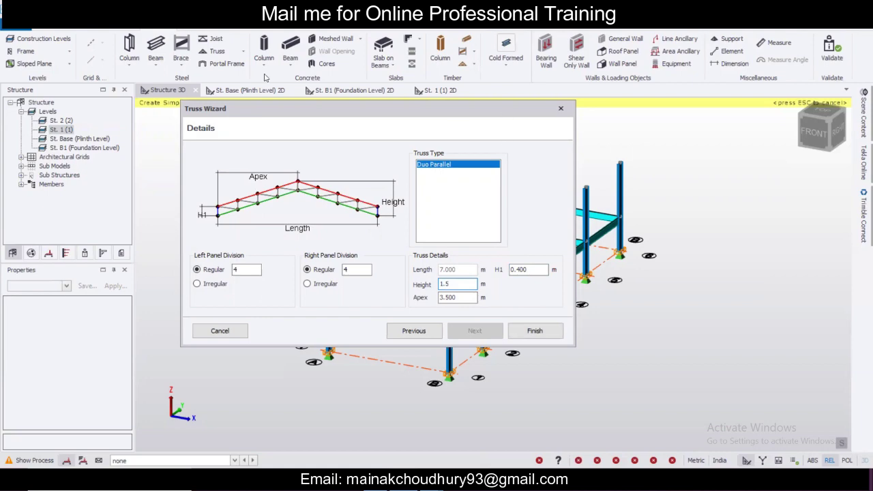
left_click(535, 331)
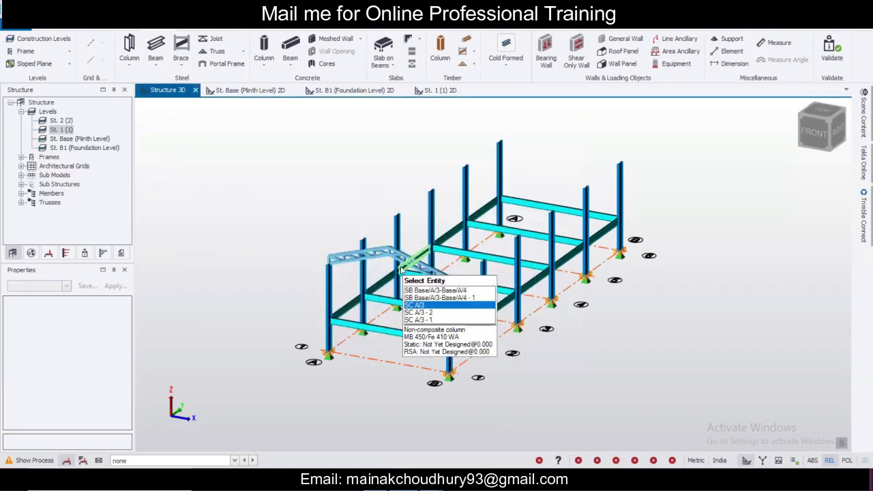
scroll(401, 272, "up", 3)
scroll(401, 272, "up", 2)
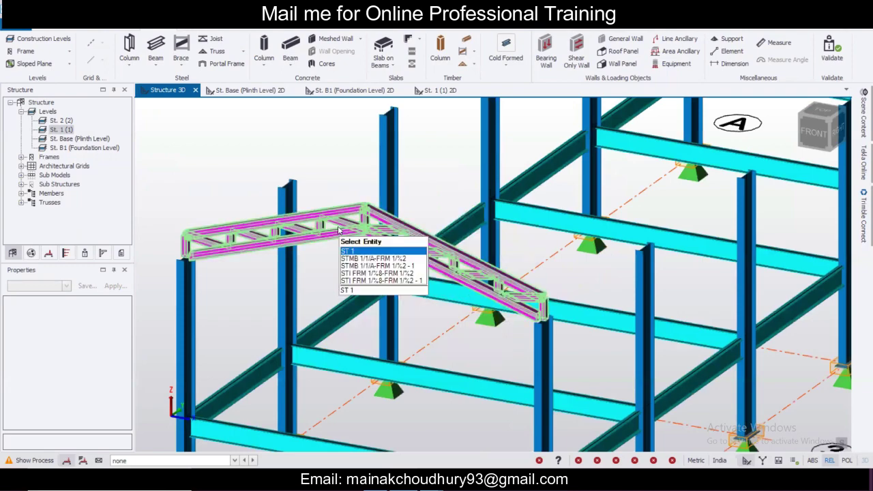
Copy the truss from the column top at B/1 to the column tops at B/2, B/3, B/4, B/5 and B/6.
left_click(339, 230)
scroll(169, 244, "down", 3)
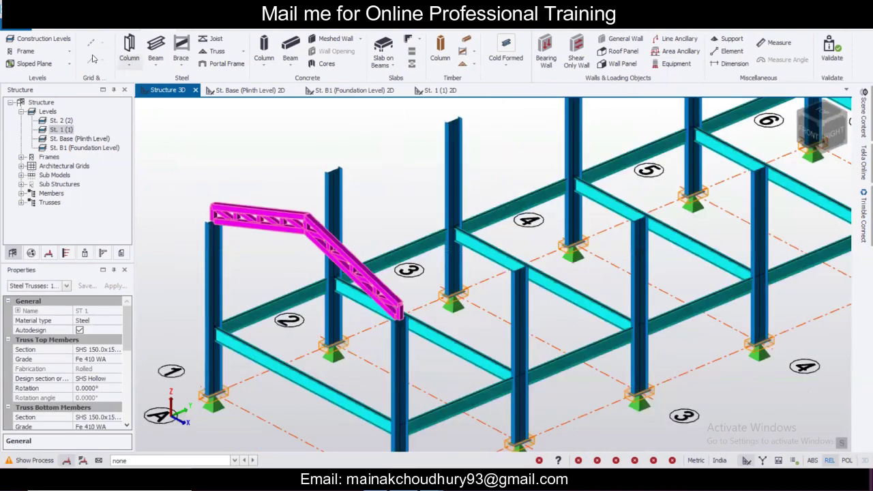
left_click(187, 30)
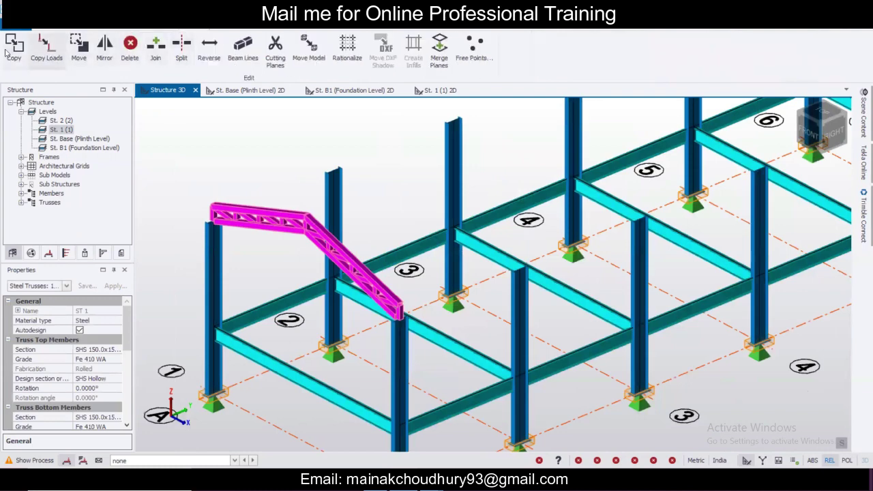
left_click(46, 49)
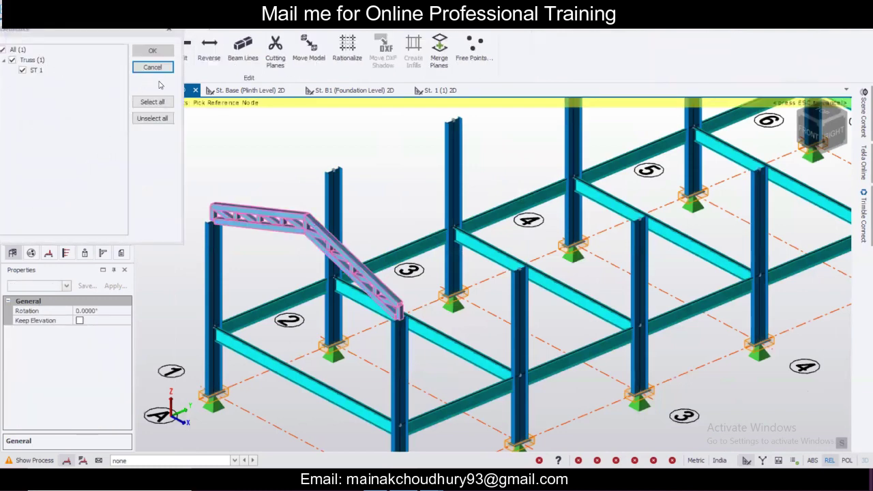
left_click(401, 319)
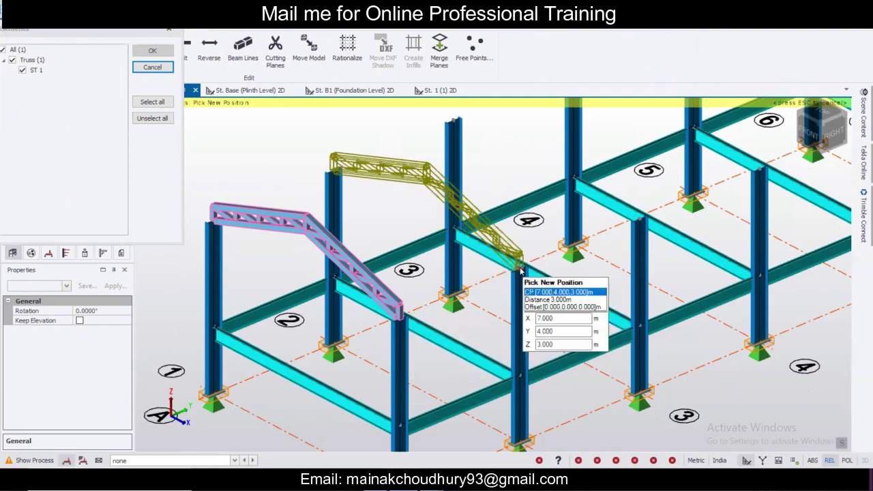
left_click(521, 270)
left_click(641, 225)
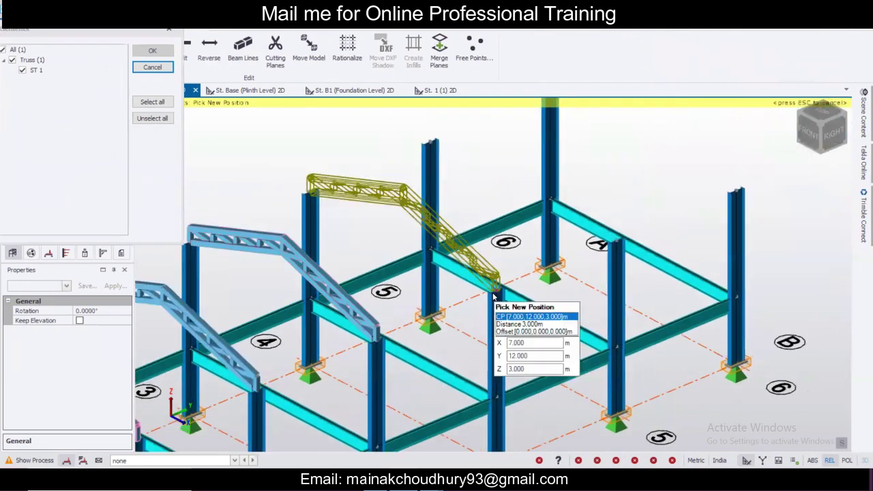
left_click(496, 290)
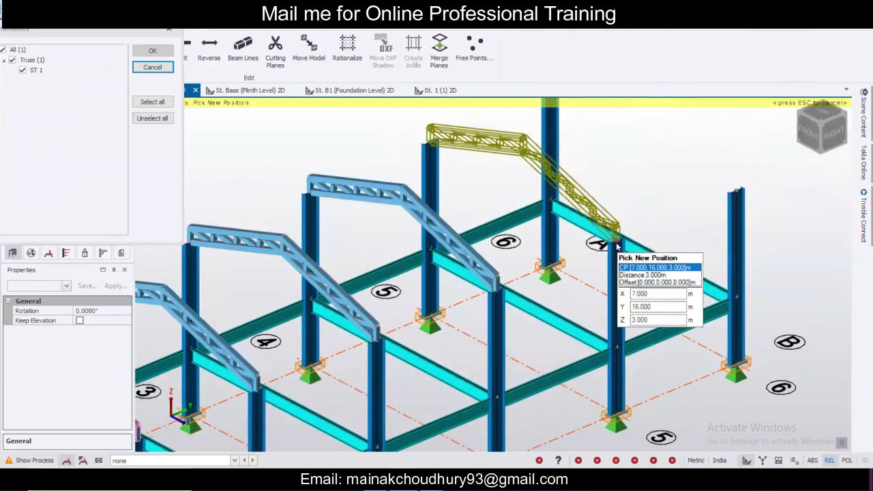
left_click(731, 198)
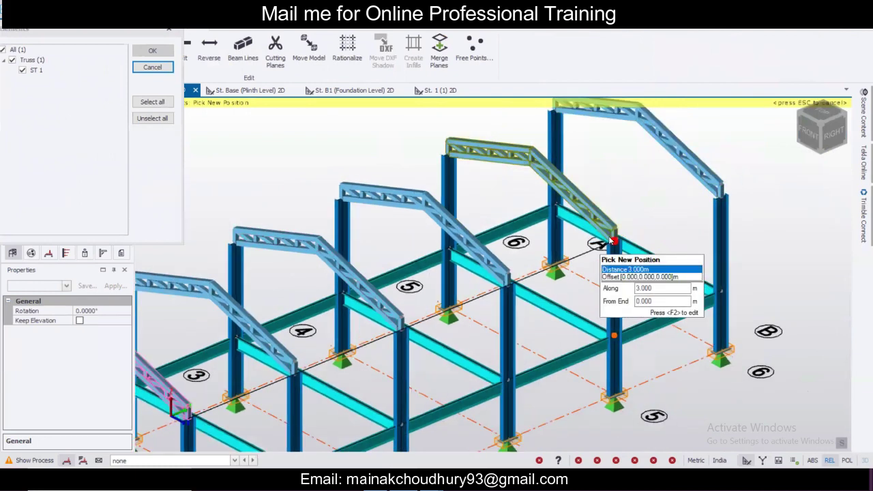
scroll(612, 240, "down", 4)
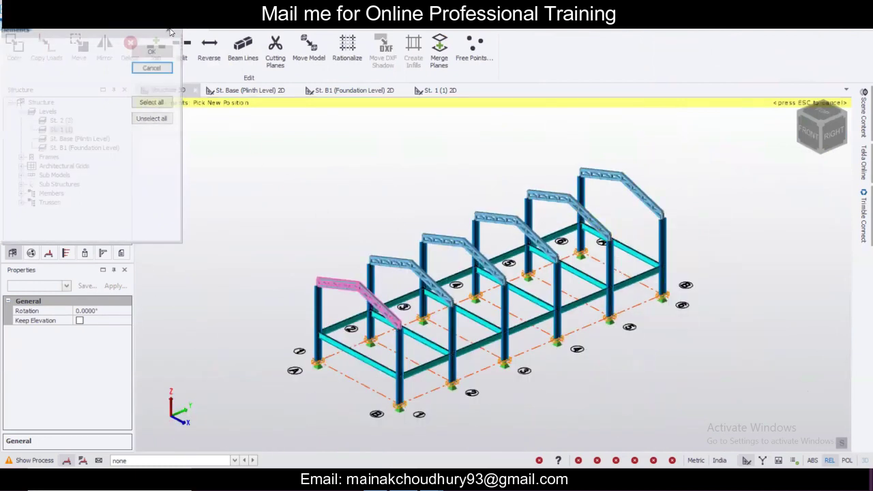
left_click(152, 51)
Try to place rolled steel beams one by one between the column tops along grid line B in the 3D view.
scroll(336, 260, "up", 3)
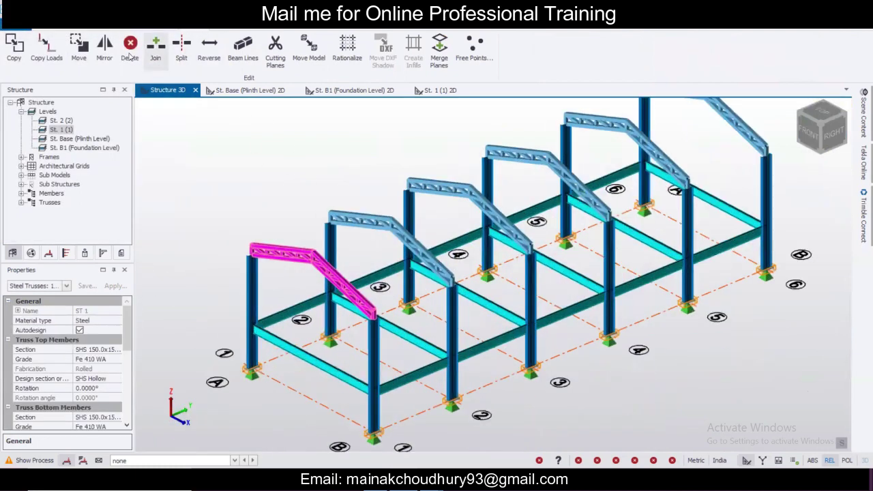
left_click(53, 30)
left_click(158, 31)
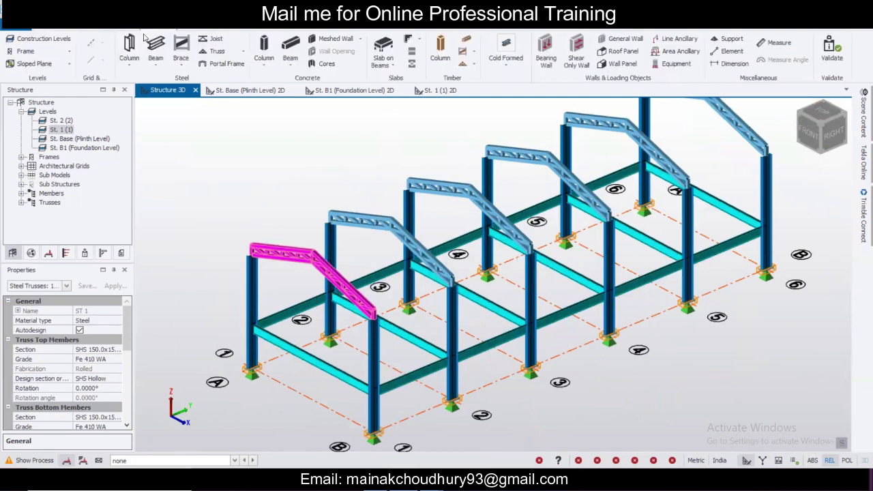
left_click(155, 46)
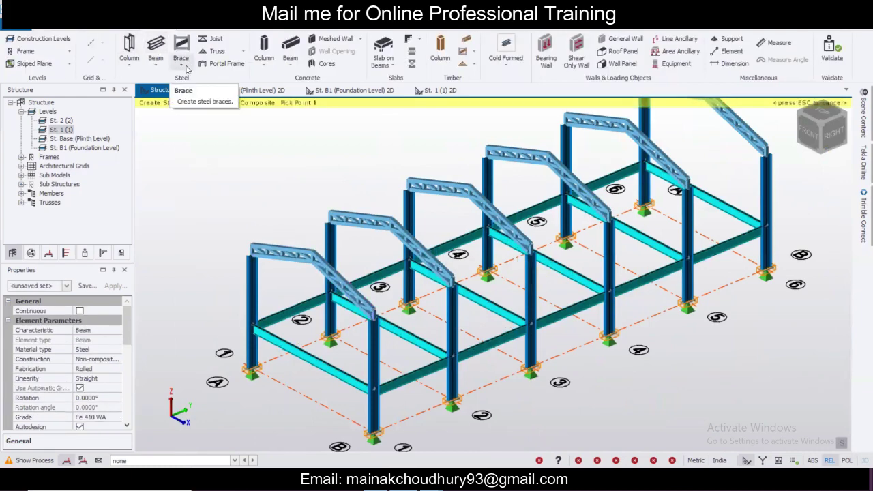
left_click(374, 318)
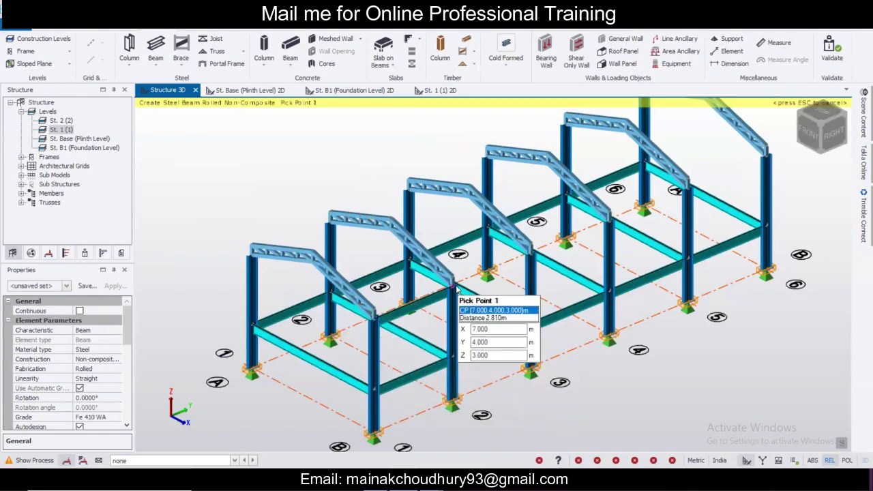
left_click(536, 251)
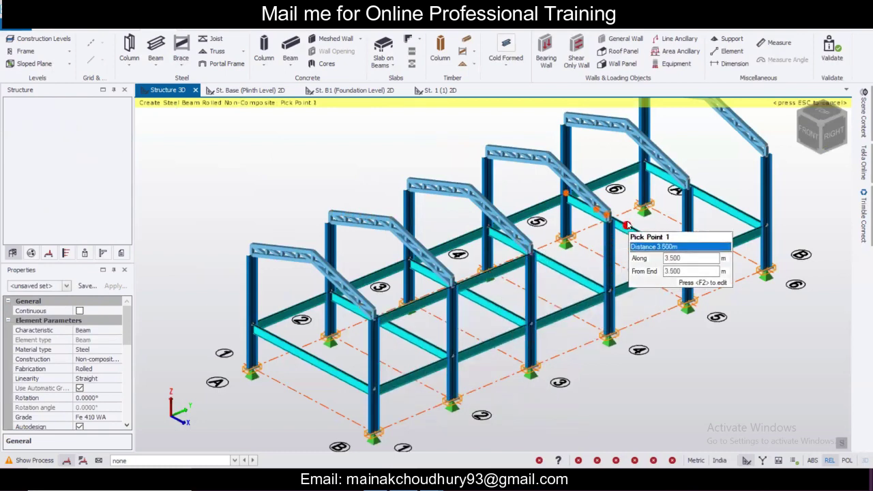
left_click(535, 250)
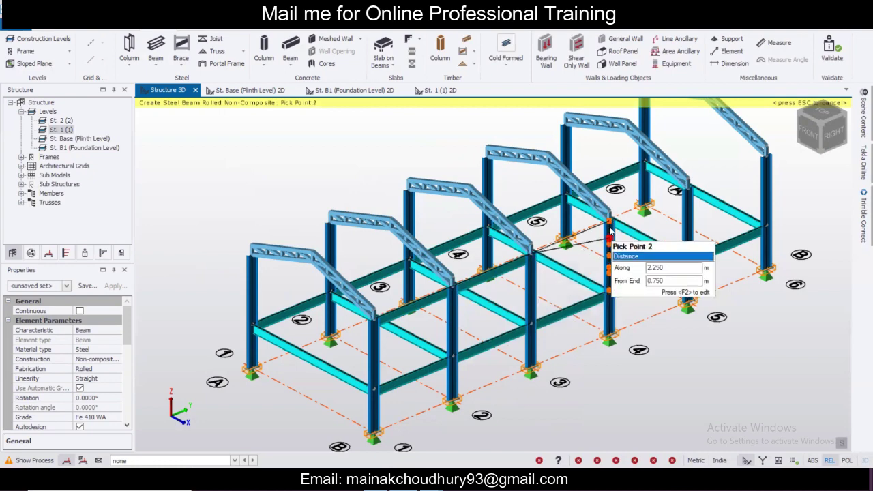
left_click(609, 223)
key("Escape")
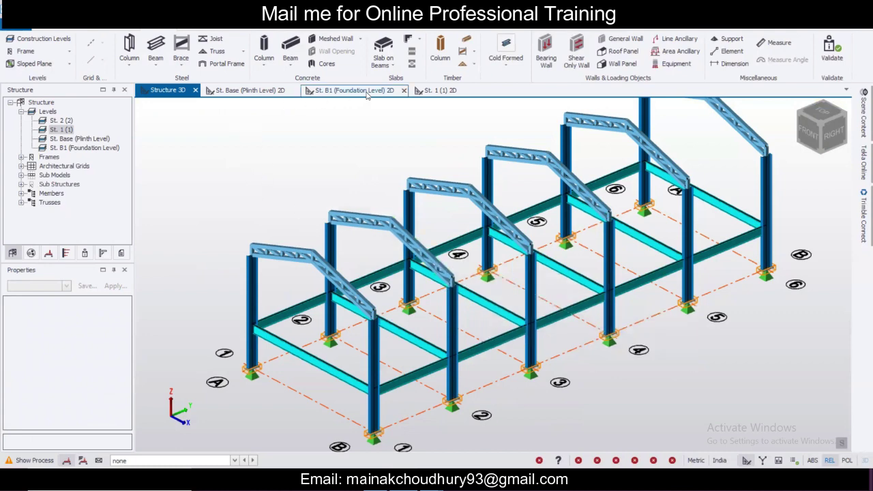
Place rolled steel beams along all grid lines on the St. 1 (1) plan with one window and review them in 3D.
left_click(428, 96)
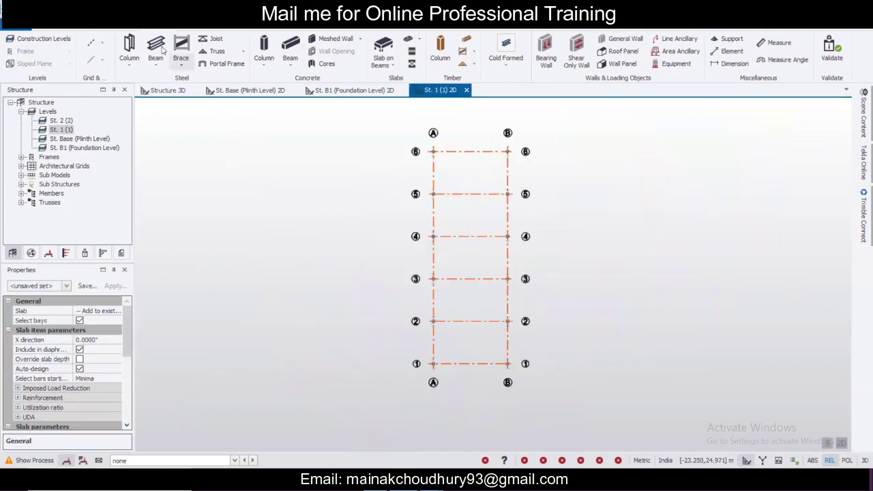
left_click(155, 44)
left_click_drag(385, 129, 619, 428)
left_click(179, 92)
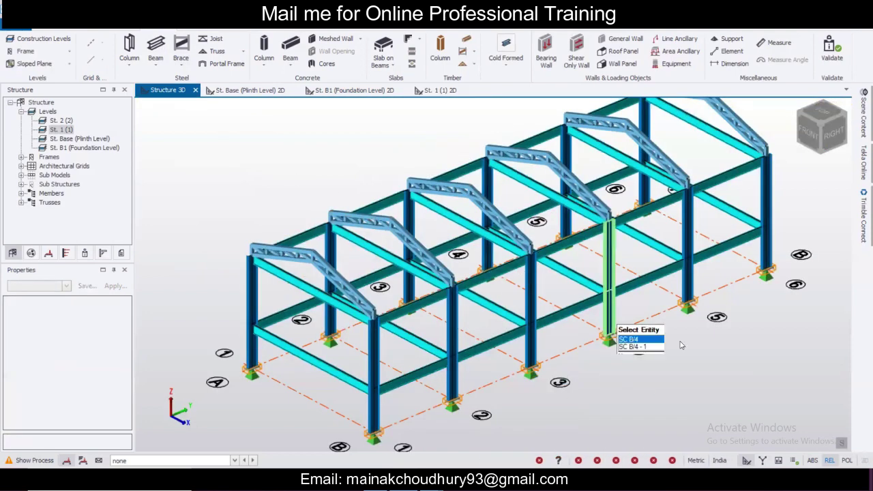
mouse_move(682, 344)
middle_mouse_down()
mouse_move(517, 341)
mouse_move(691, 349)
middle_mouse_up()
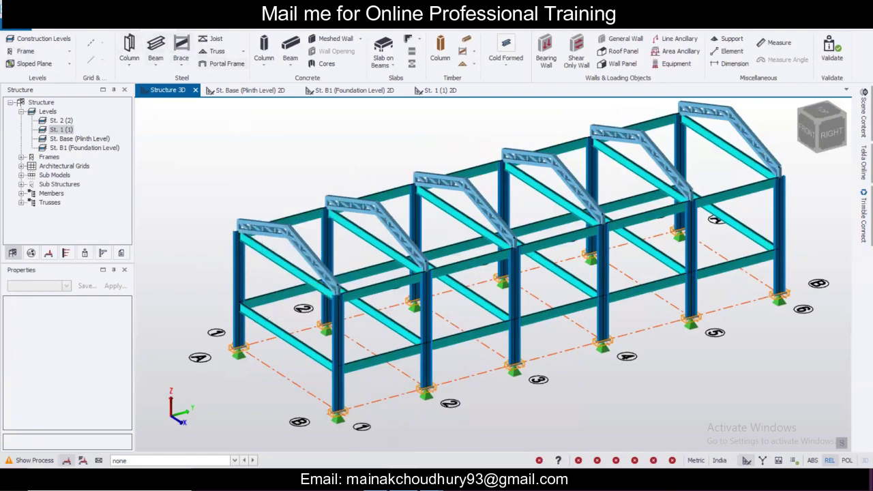
Show the model's status list and look over the completed steel frame in 3D.
left_click(152, 15)
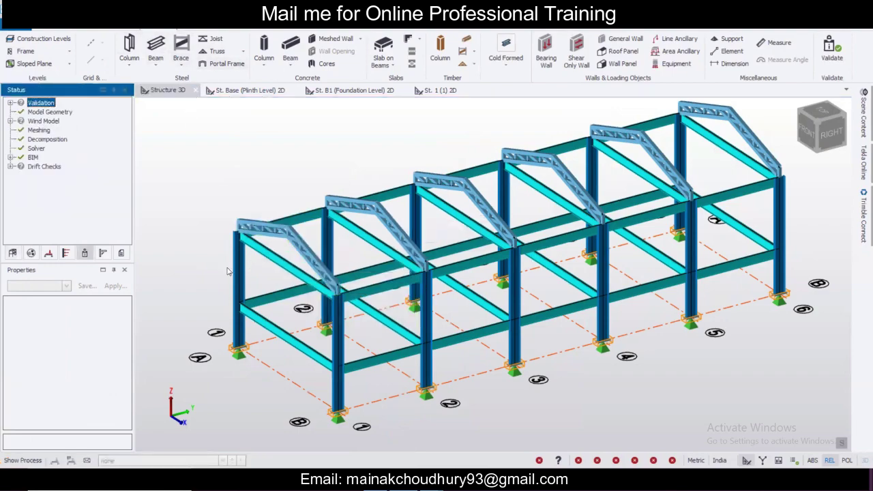
right_click_drag(227, 268, 535, 248)
right_click_drag(303, 255, 335, 263)
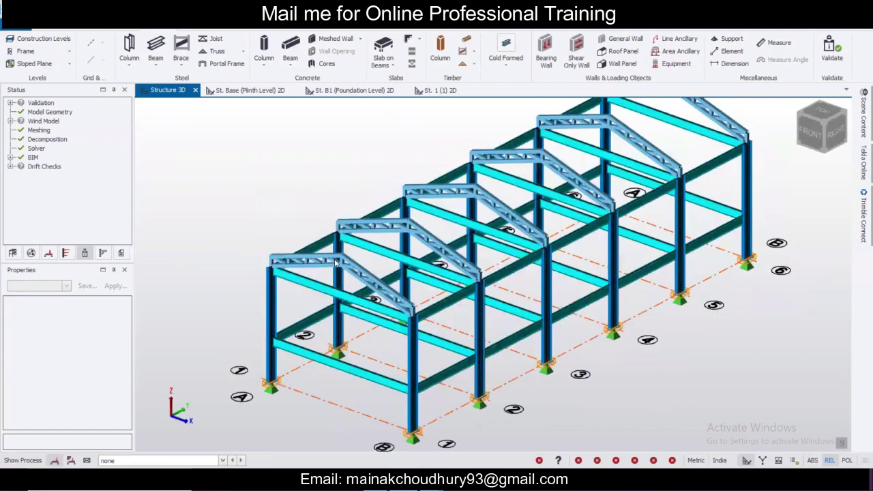
right_click_drag(203, 253, 230, 250)
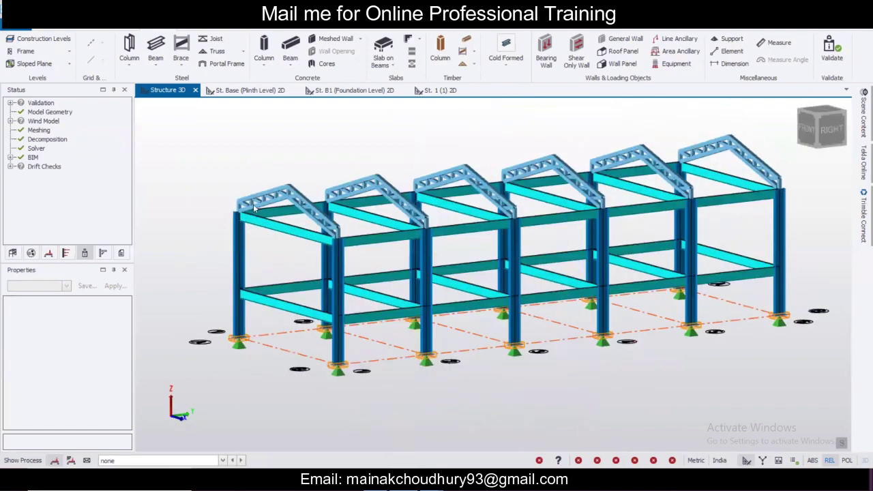
Select all the foundation-level supports and set both Mx and My to Fixed.
right_click_drag(254, 209, 417, 347)
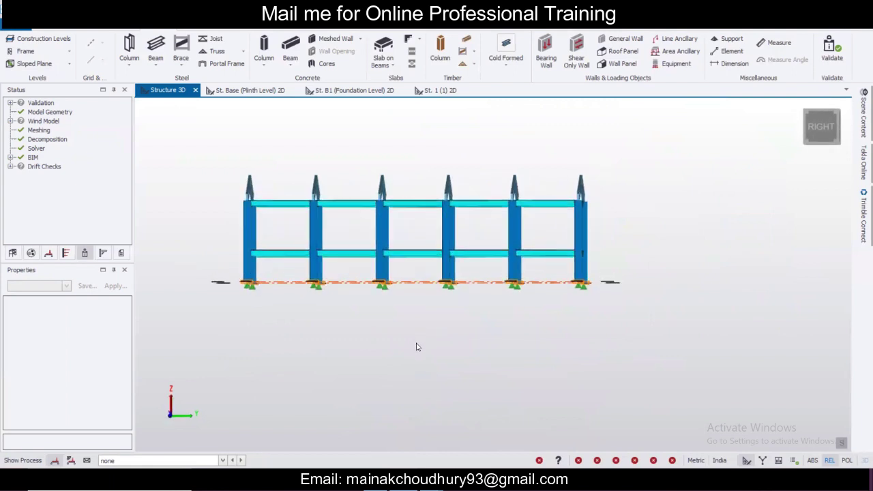
left_click_drag(617, 341, 165, 283)
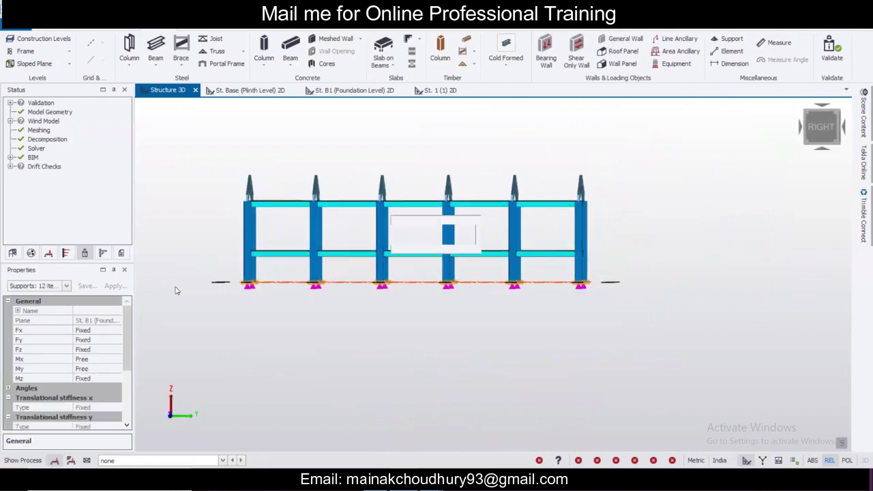
left_click(114, 360)
left_click(115, 360)
left_click(116, 370)
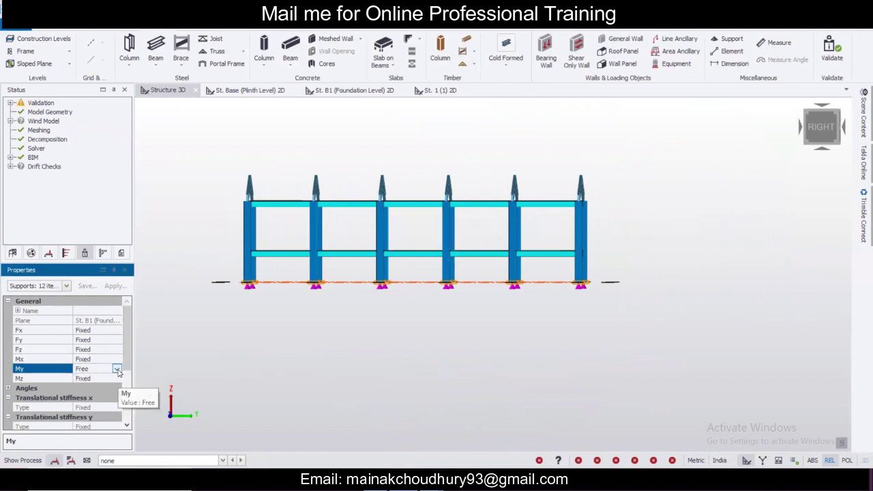
left_click(116, 370)
left_click(112, 379)
right_click_drag(246, 336, 592, 348)
left_click(400, 358)
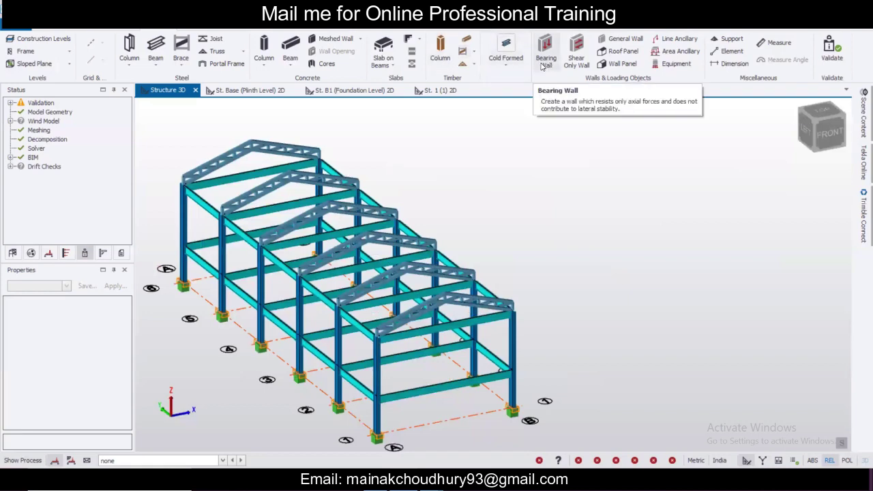
Create a vertical roof panel along grid line A over the full 20 m length, from level 3.000 m up to the truss eaves at 3.400 m.
left_click(621, 51)
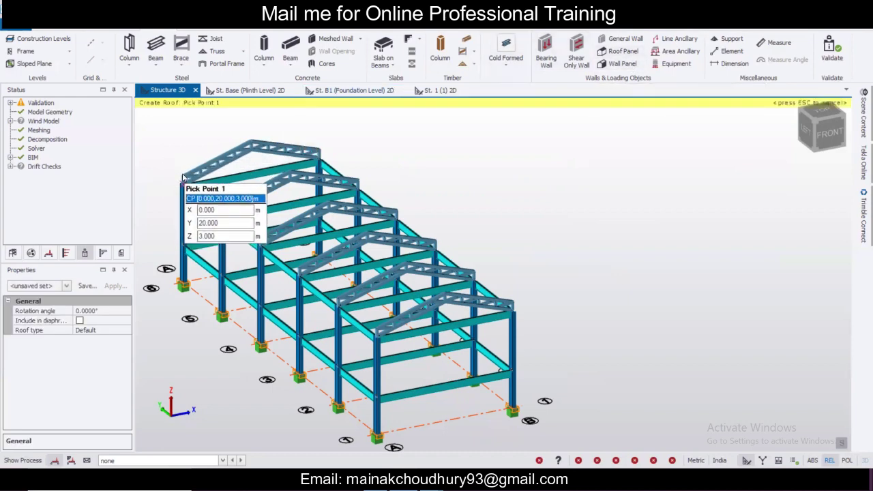
left_click(188, 183)
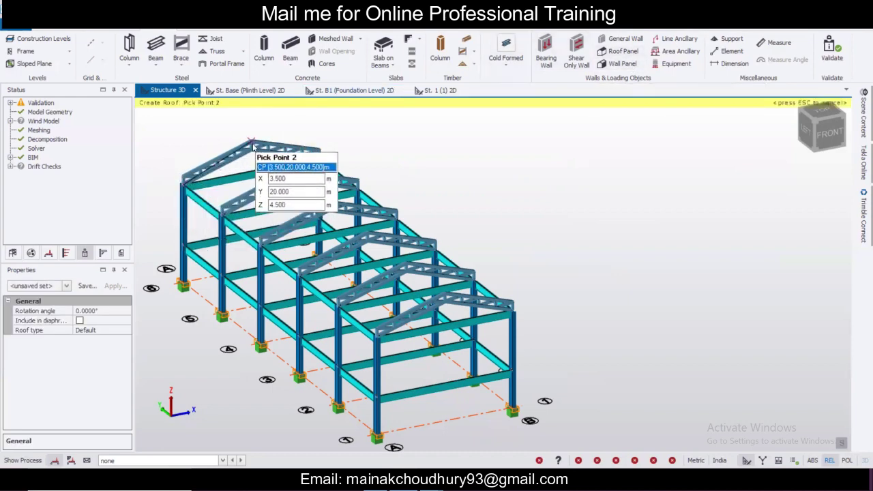
scroll(234, 205, "up", 1)
middle_click_drag(234, 205, 289, 223)
scroll(289, 224, "up", 4)
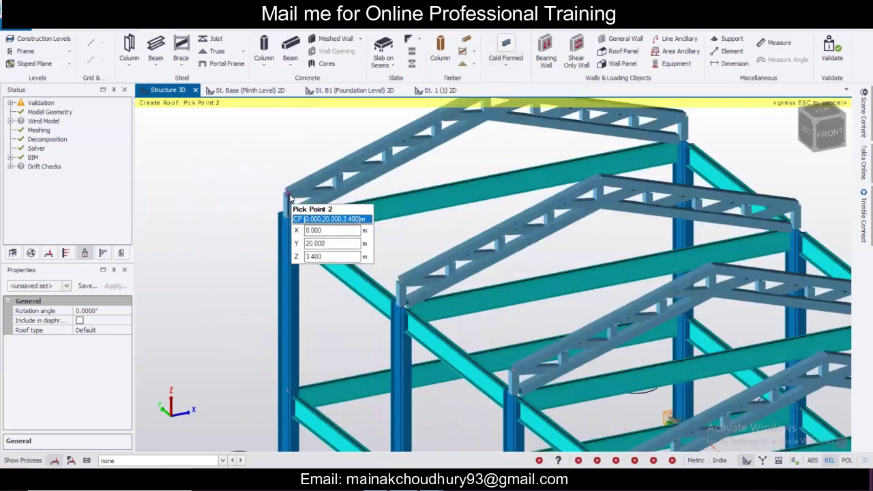
left_click(289, 198)
scroll(399, 281, "down", 5)
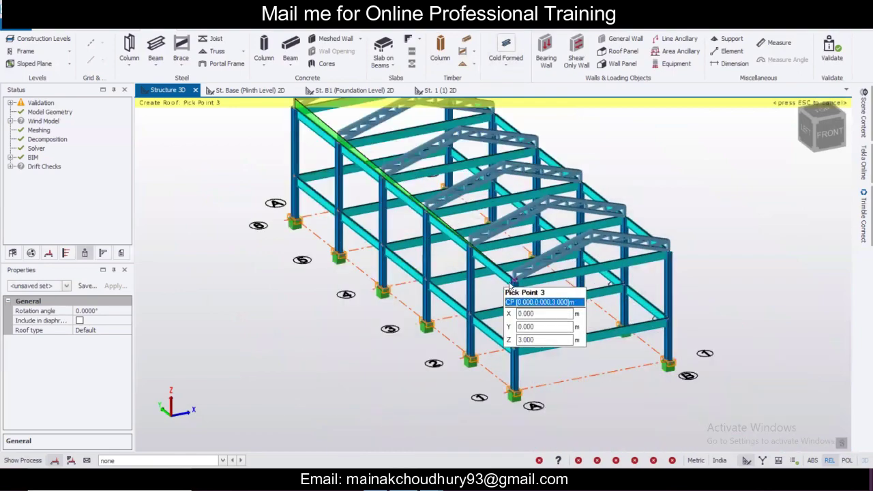
scroll(512, 281, "up", 3)
scroll(532, 255, "up", 1)
left_click(529, 276)
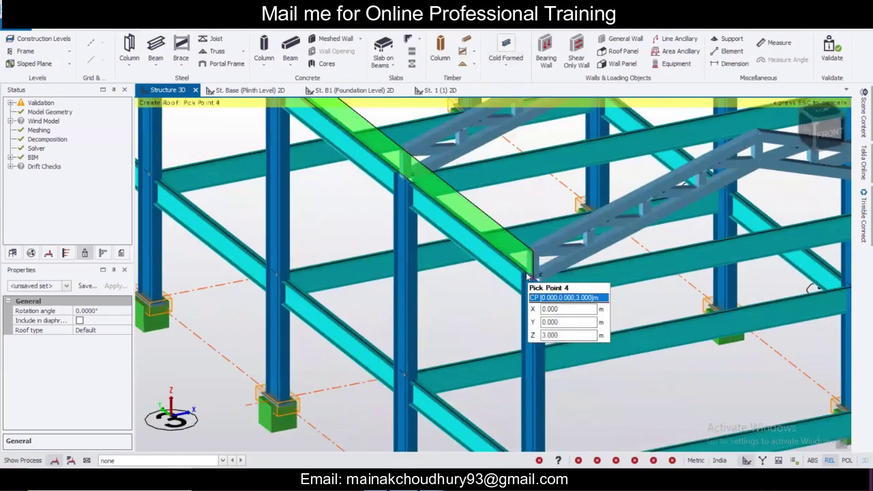
scroll(454, 262, "down", 2)
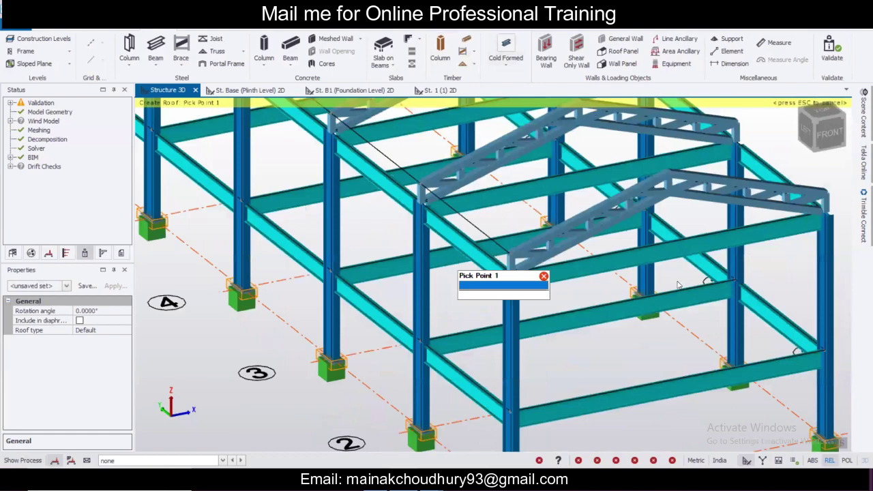
Create a vertical roof panel along grid line B over the full 20 m length, between levels 3.000 m and 3.400 m.
scroll(675, 285, "down", 3)
scroll(314, 278, "up", 2)
scroll(183, 225, "up", 2)
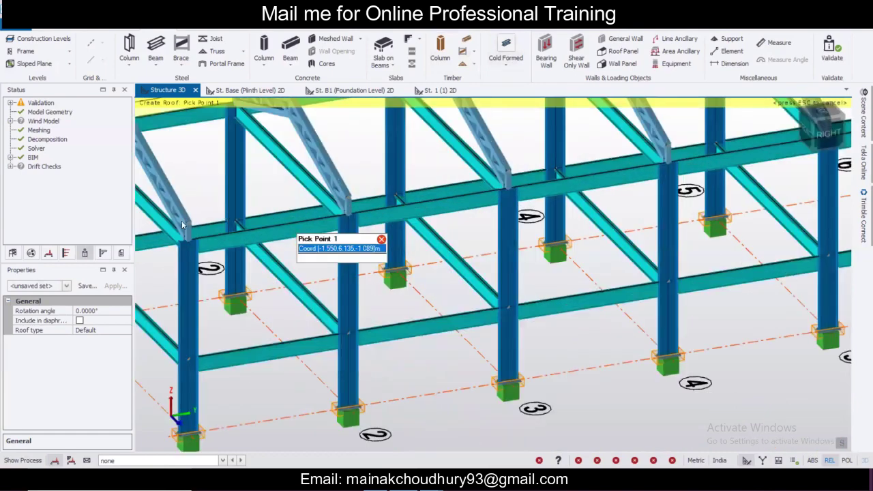
left_click(186, 244)
left_click(241, 206)
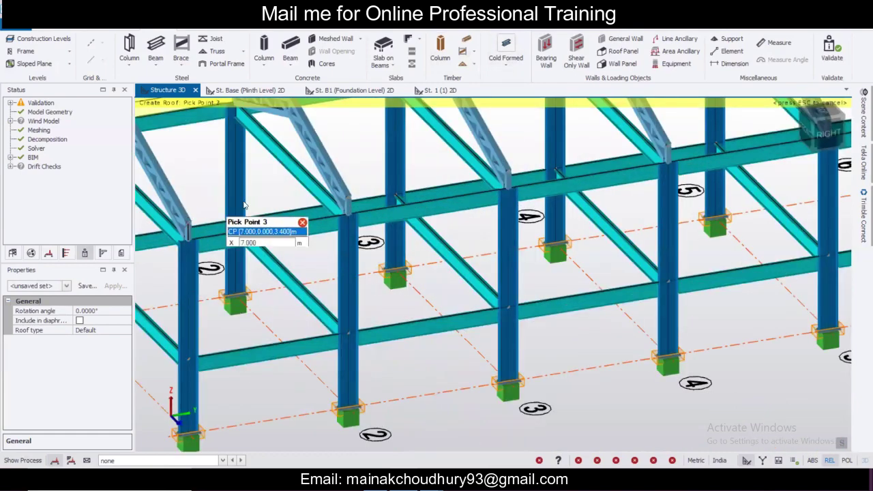
scroll(240, 206, "down", 1)
scroll(450, 203, "down", 2)
scroll(373, 225, "up", 3)
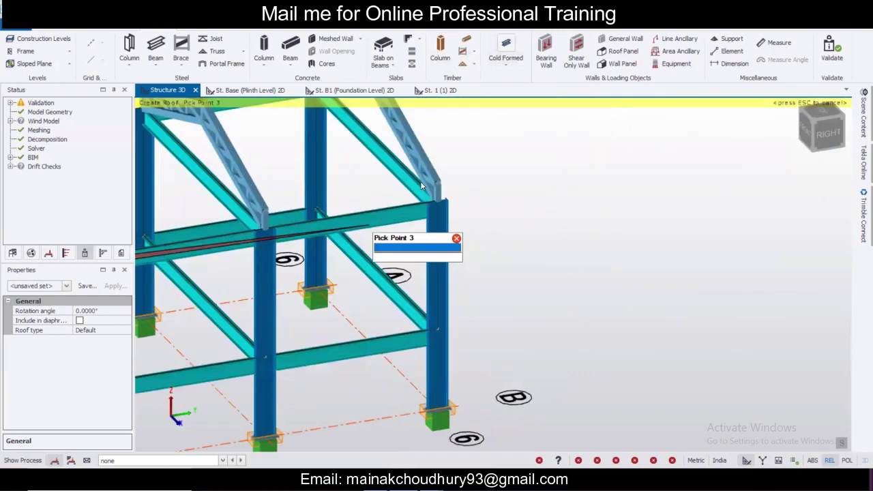
scroll(437, 195, "up", 2)
left_click(454, 189)
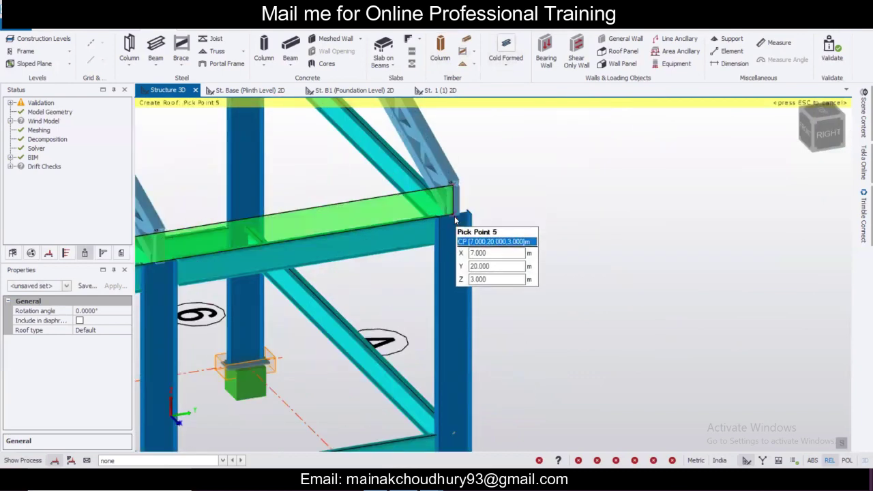
scroll(456, 220, "down", 6)
key("Return")
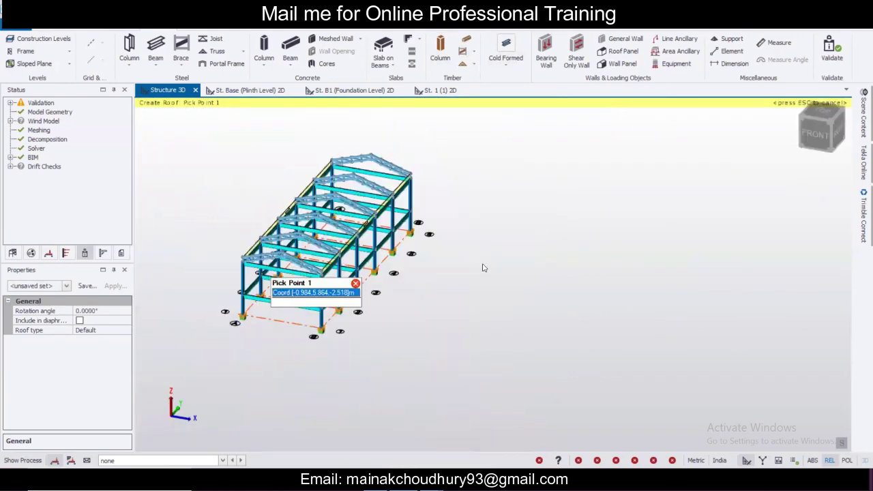
Create a sloped roof panel from the grid line A eaves at 3.400 m to the ridge at 4.500 m, between grid lines 1 and 6.
scroll(316, 285, "up", 3)
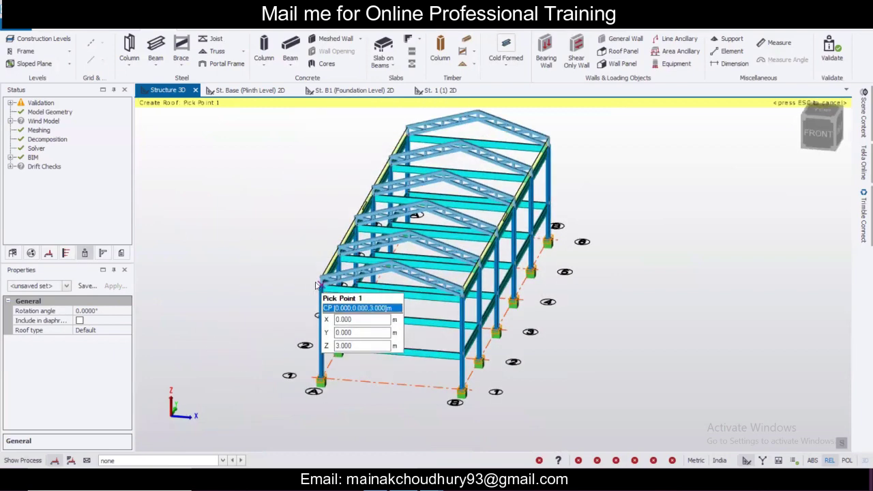
scroll(316, 285, "up", 2)
scroll(514, 334, "up", 2)
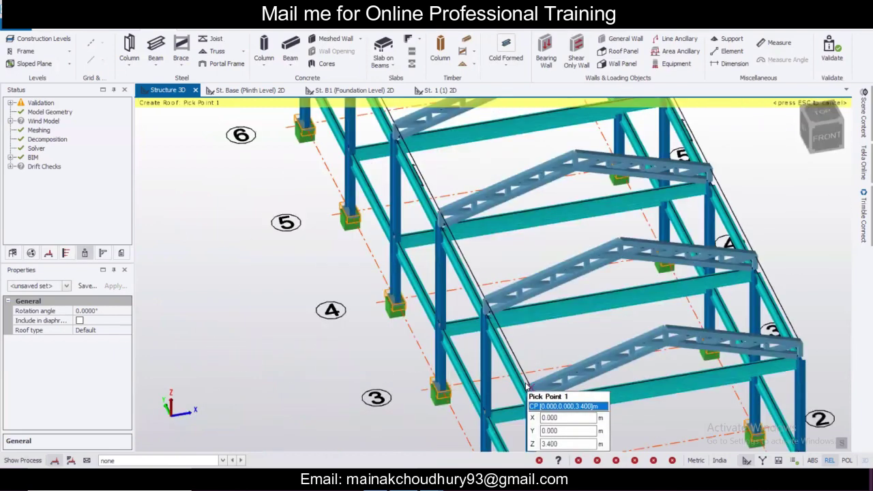
left_click(614, 450)
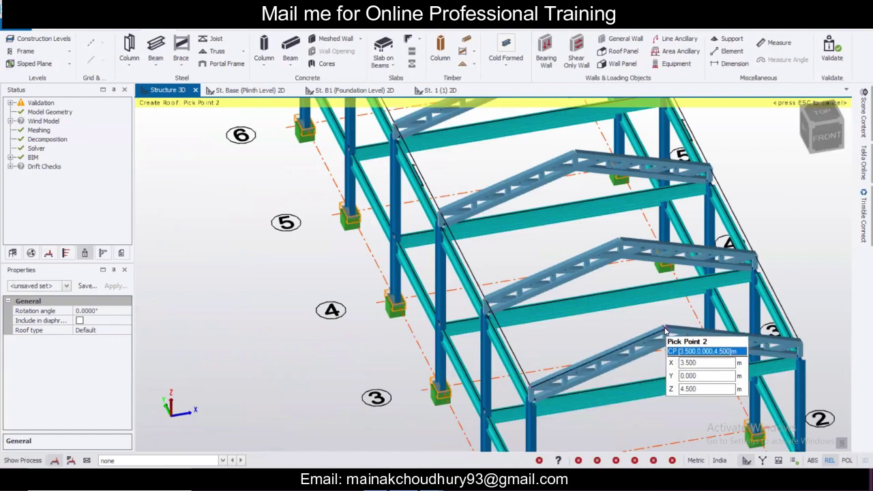
left_click(665, 330)
middle_click_drag(620, 243, 643, 395)
middle_click_drag(493, 241, 541, 397)
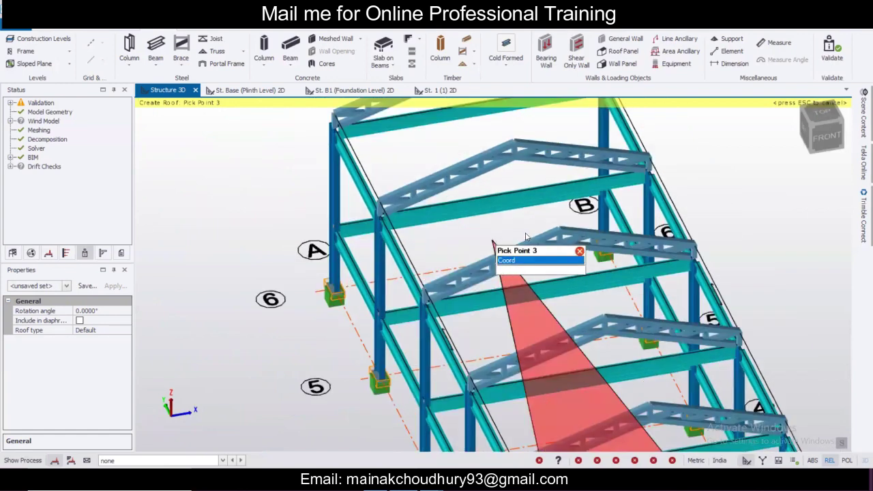
middle_click_drag(526, 237, 573, 398)
left_click(516, 217)
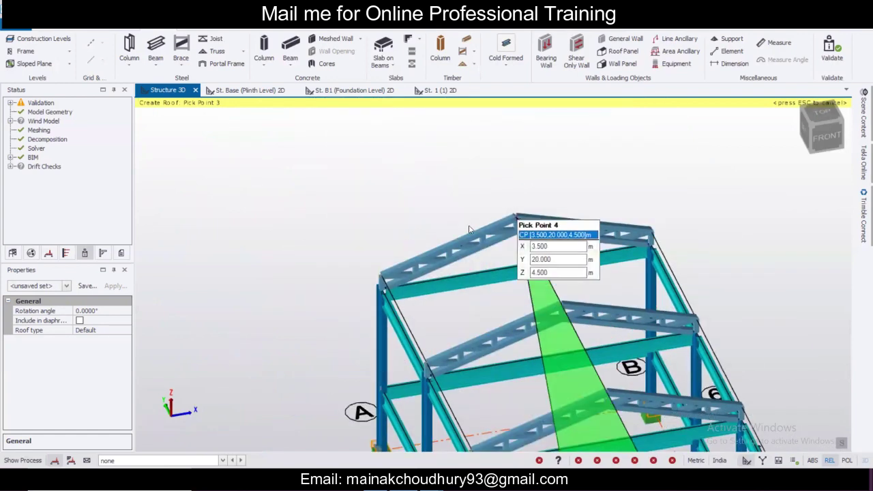
left_click(381, 273)
scroll(378, 274, "down", 1)
scroll(481, 232, "up", 1)
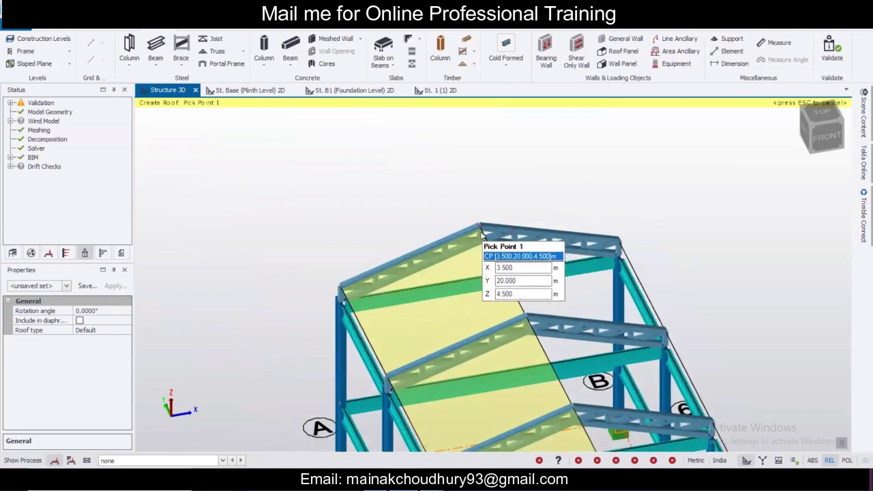
Create the opposite sloped roof panel from the ridge at 4.500 m to the grid line B eaves at 3.400 m, between grid lines 6 and 1.
left_click(481, 232)
left_click(618, 238)
scroll(614, 238, "down", 2)
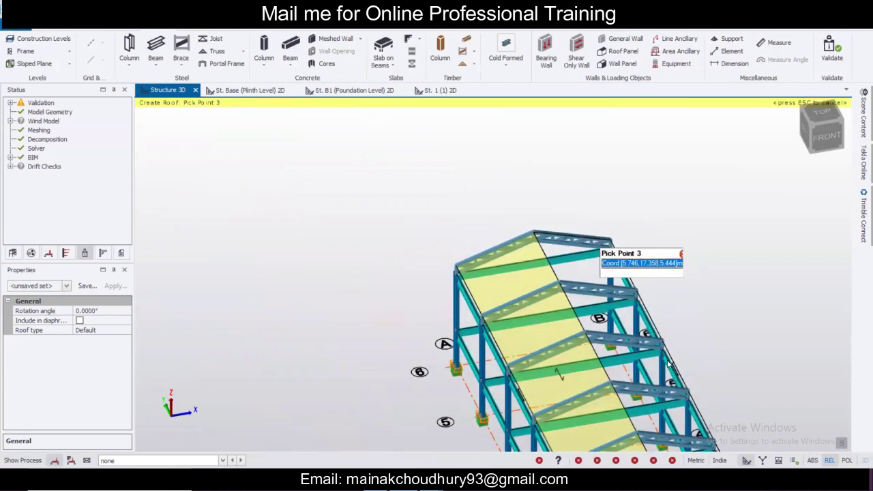
middle_click_drag(668, 365, 476, 108)
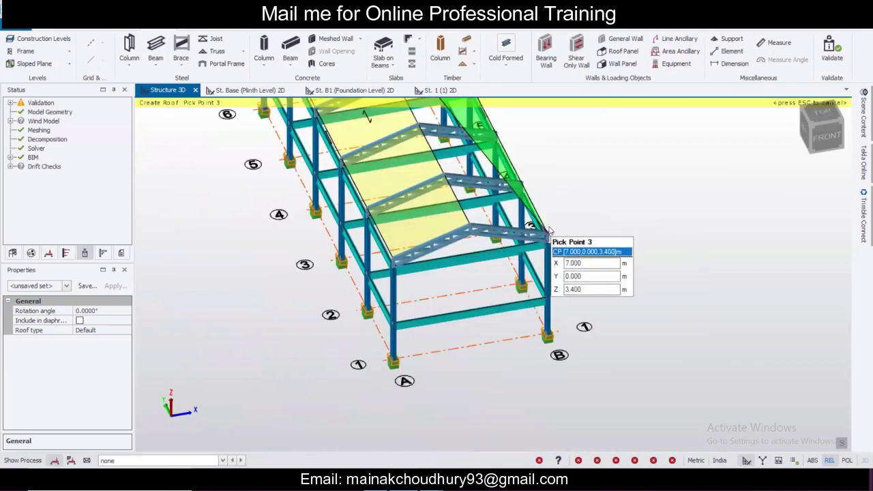
left_click(549, 231)
scroll(469, 223, "up", 1)
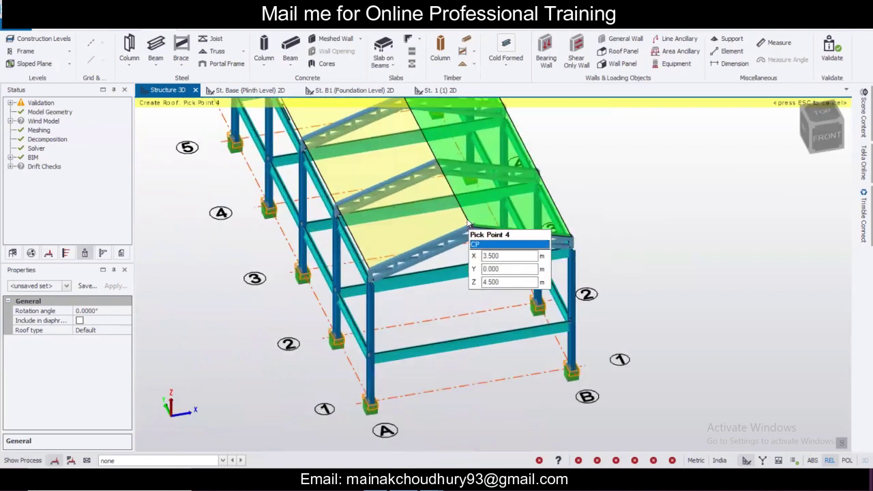
left_click(468, 225)
scroll(393, 230, "down", 3)
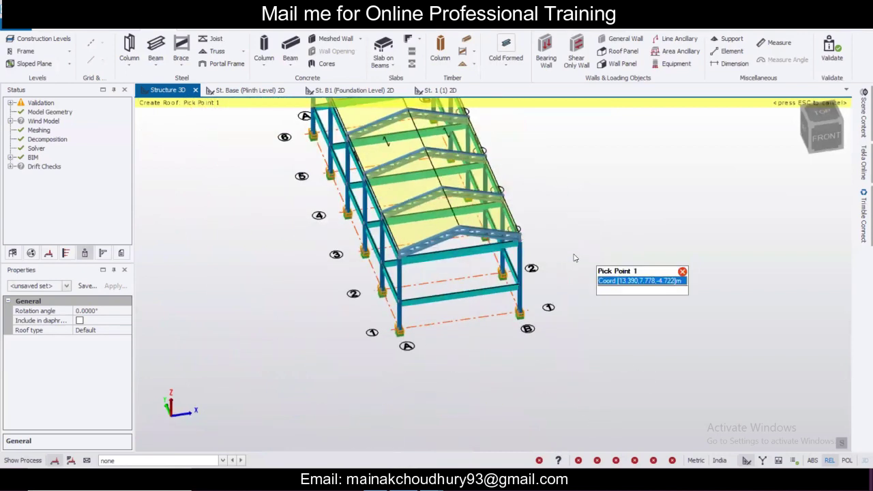
Create a vertical roof panel closing the gable on grid line 1, following the truss outline from the column tops at 3.000 m to the ridge.
right_click_drag(392, 227, 473, 241)
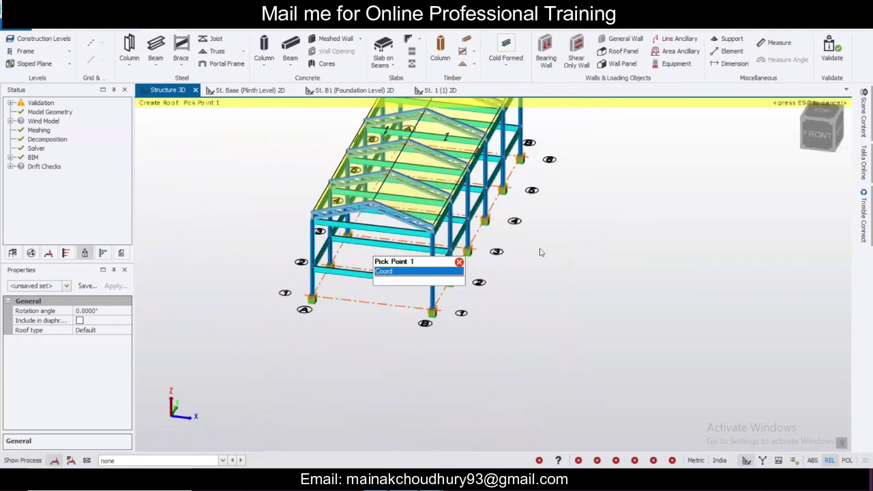
right_click_drag(540, 249, 277, 263)
right_click_drag(544, 292, 532, 263)
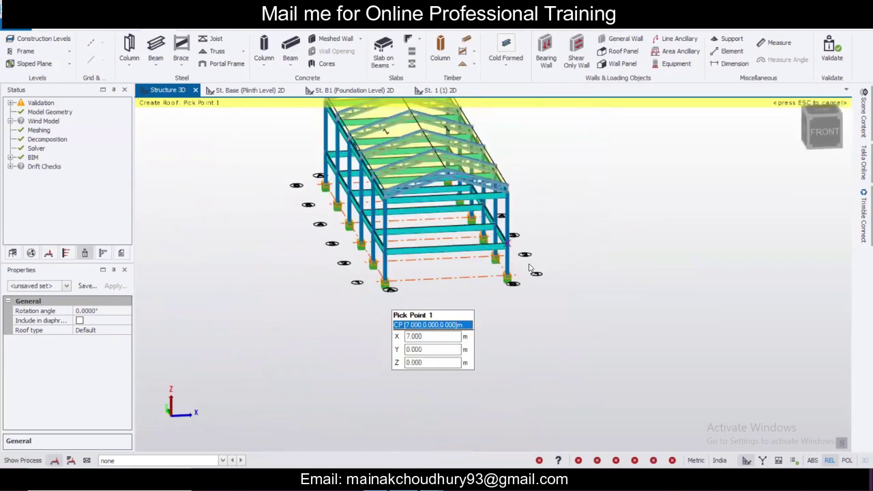
scroll(477, 260, "up", 5)
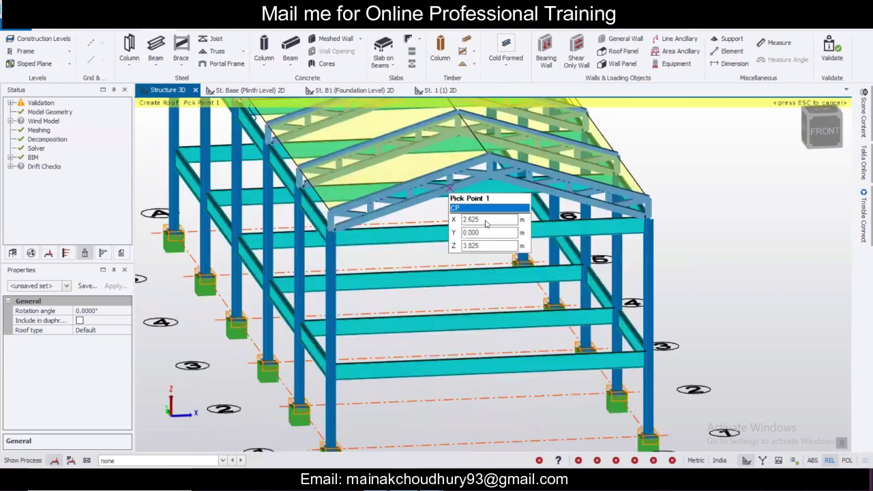
right_click_drag(438, 225, 242, 266)
scroll(171, 242, "up", 2)
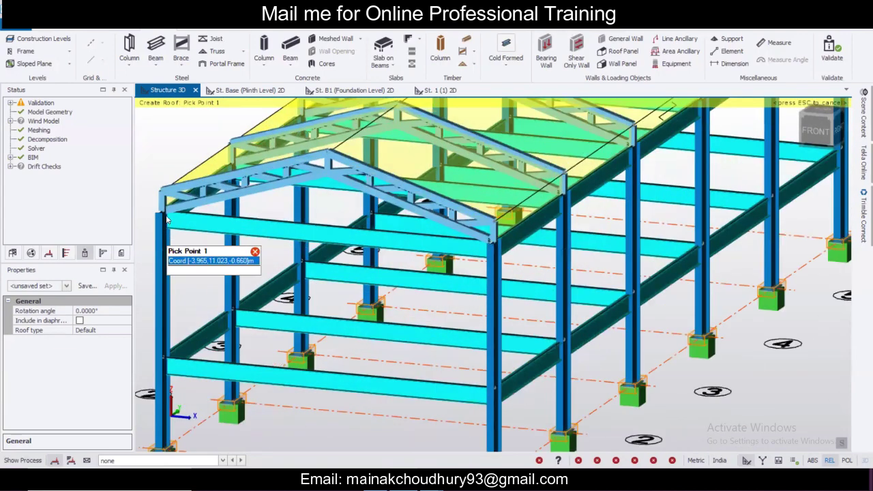
left_click(164, 205)
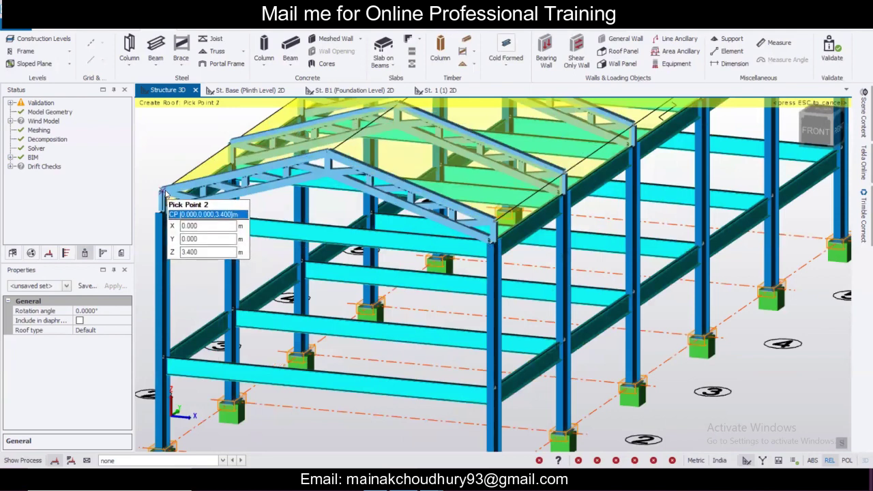
left_click(303, 169)
left_click(330, 152)
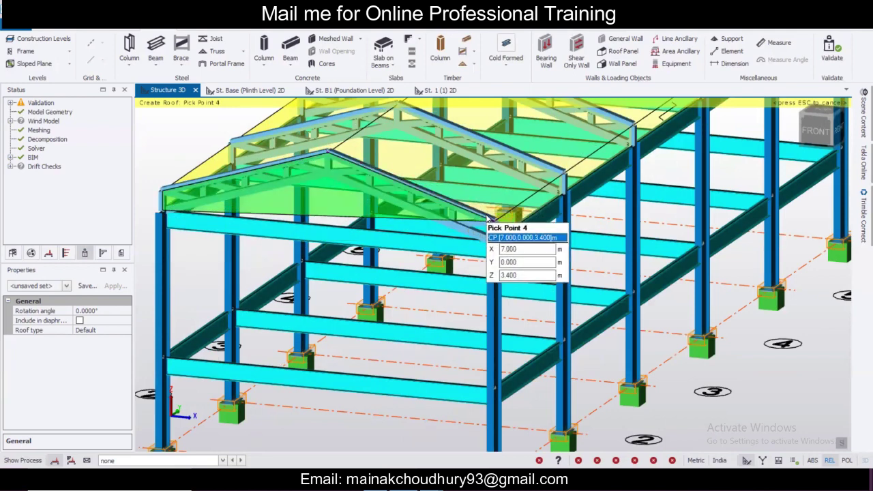
left_click(492, 221)
key("Return")
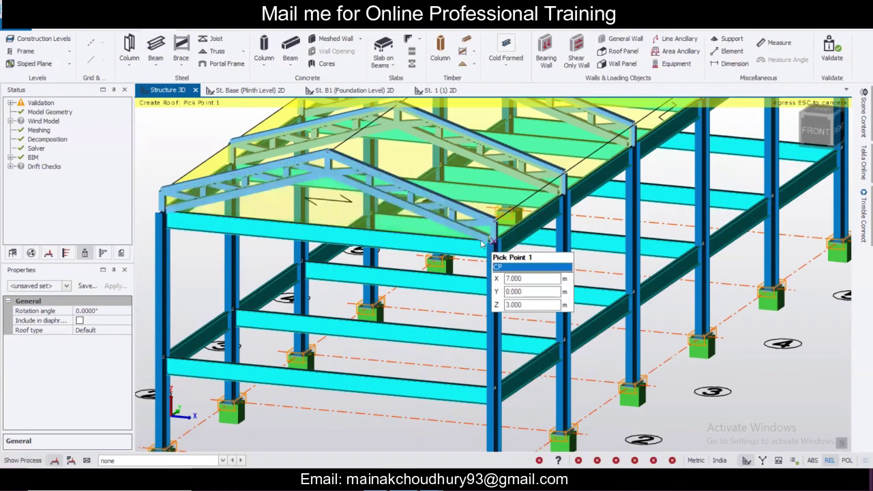
scroll(316, 214, "down", 3)
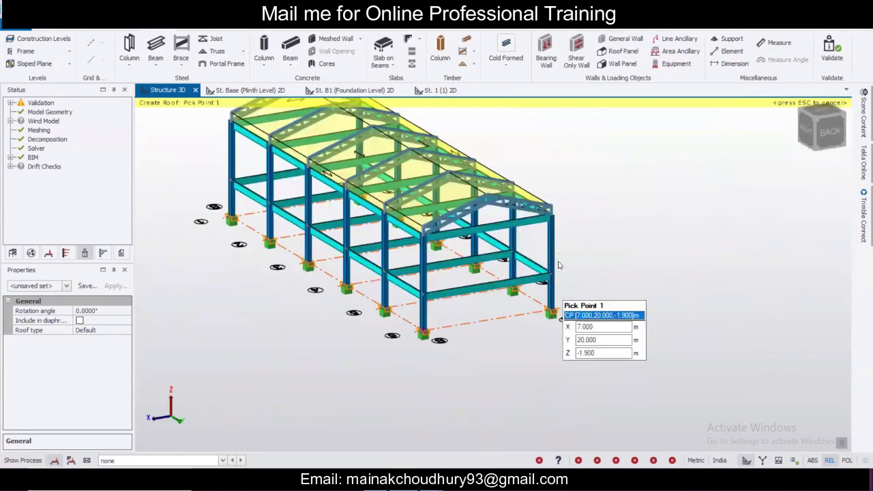